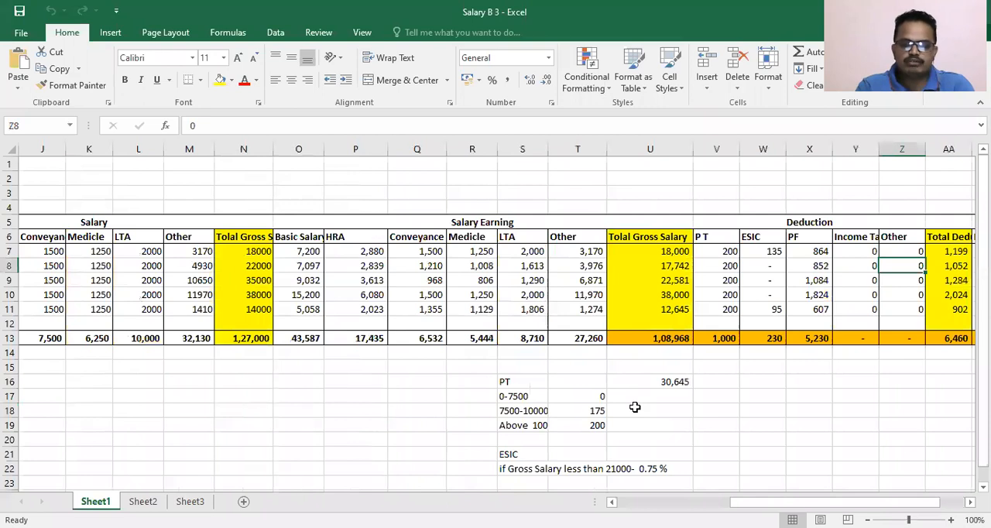
- Review the Net Salary column and the Total Gross Salary formula in U7 on the salary sheet
{"action": "key", "text": "Right"}
{"action": "key", "text": "Right"}
{"action": "key", "text": "Right"}
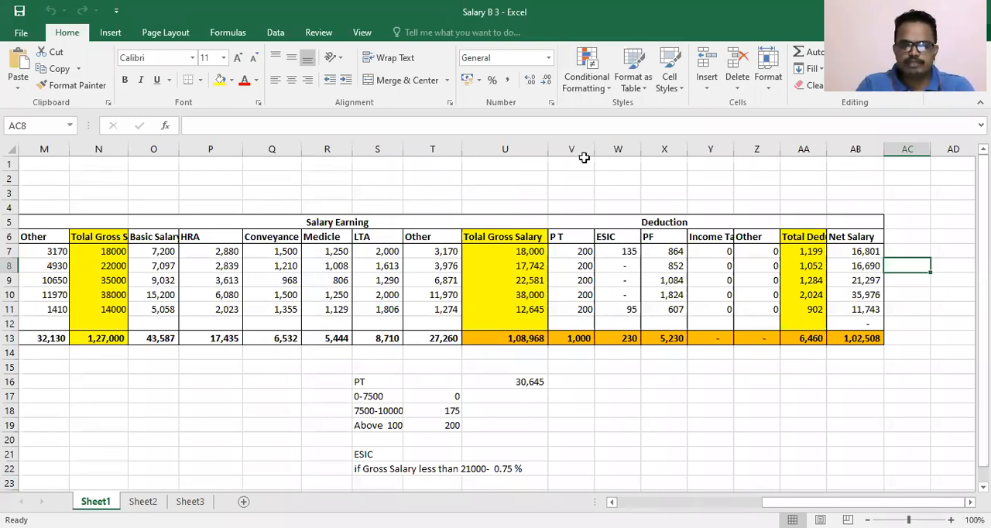
{"action": "key", "text": "ctrl+n"}
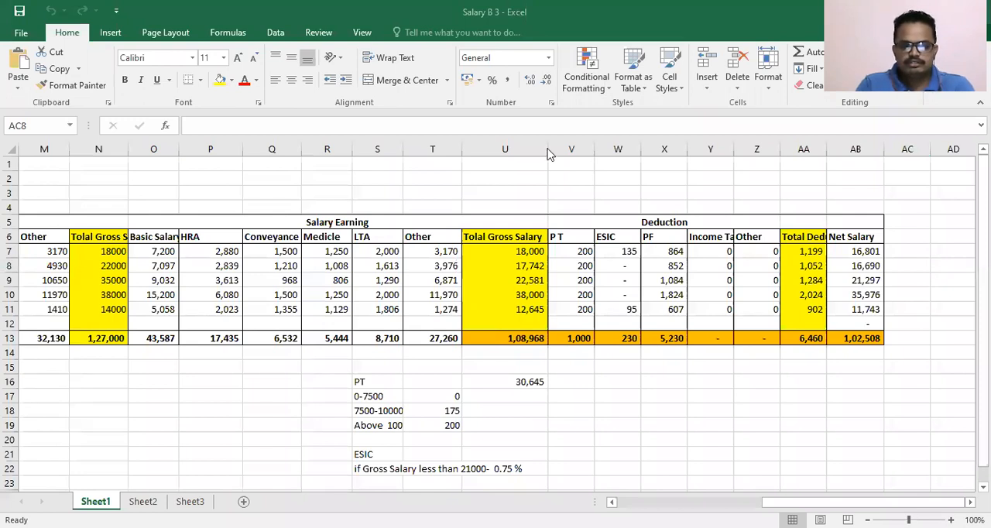
{"action": "left_click", "coordinate": [540, 194]}
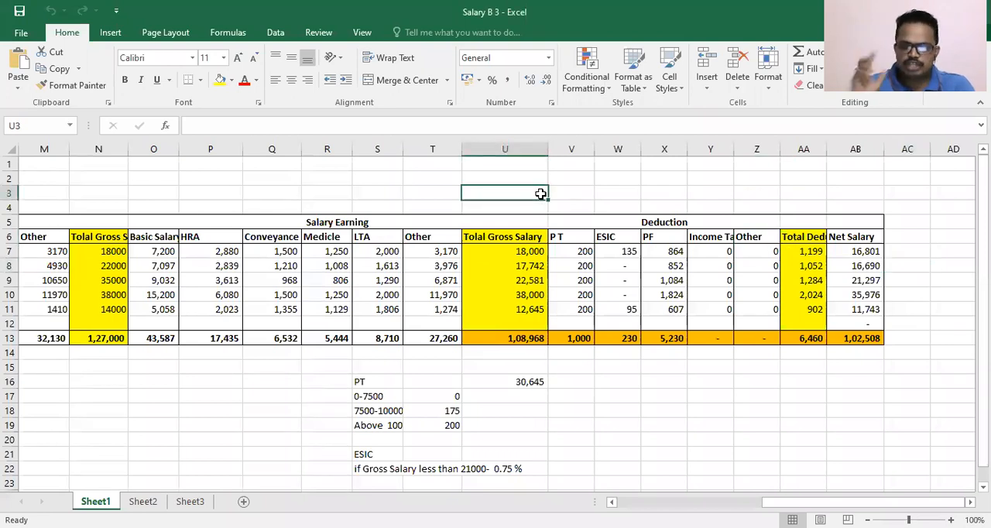
{"action": "key", "text": "Down"}
{"action": "key", "text": "Down"}
{"action": "key", "text": "Down"}
{"action": "key", "text": "Down"}
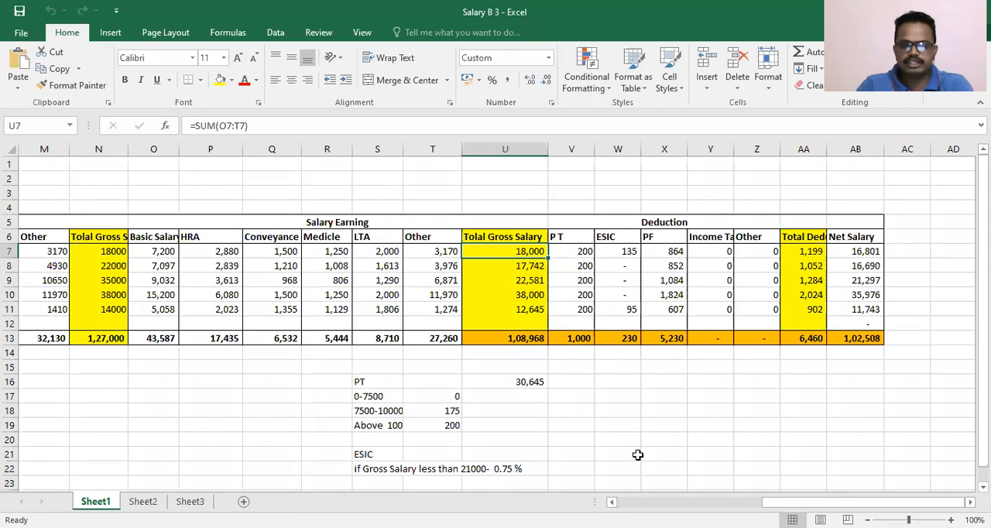
{"action": "left_click", "coordinate": [602, 439]}
- Examine the PF formula in X7 and the row 7 salary earning cells it draws on
{"action": "left_click", "coordinate": [662, 144]}
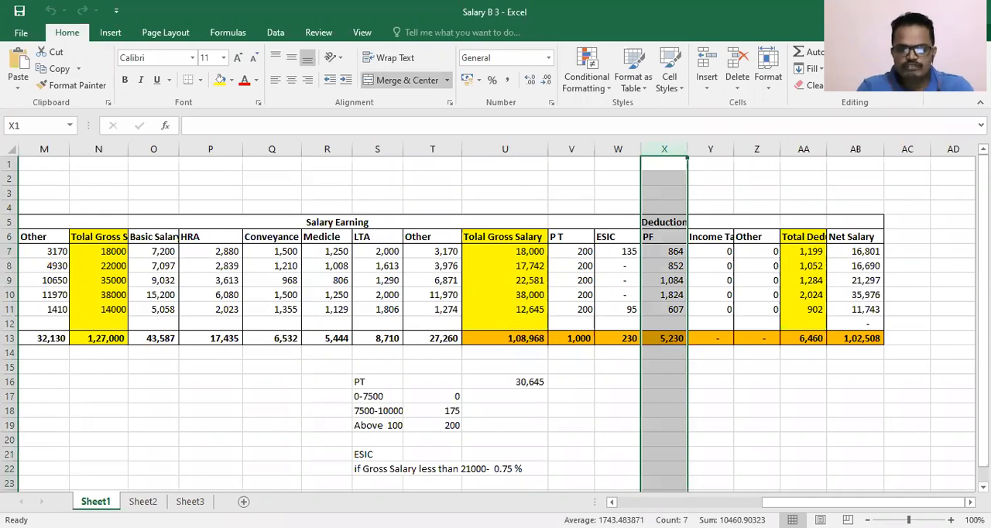
{"action": "key", "text": "Down"}
{"action": "key", "text": "Down"}
{"action": "key", "text": "Down"}
{"action": "key", "text": "Down"}
{"action": "key", "text": "Down"}
{"action": "key", "text": "Down"}
{"action": "key", "text": "Down"}
{"action": "key", "text": "Down"}
{"action": "key", "text": "Down"}
{"action": "key", "text": "Up"}
{"action": "key", "text": "Up"}
{"action": "key", "text": "Up"}
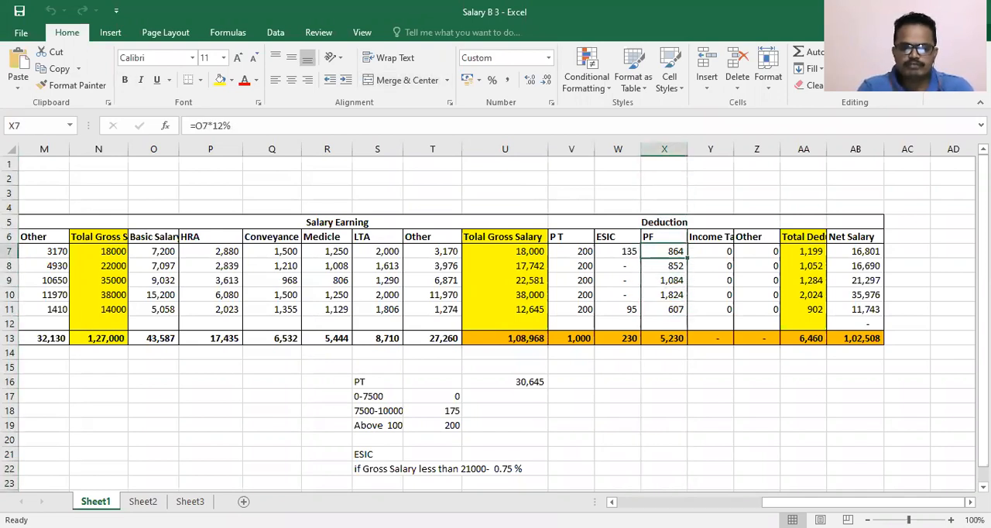
{"action": "key", "text": "F2"}
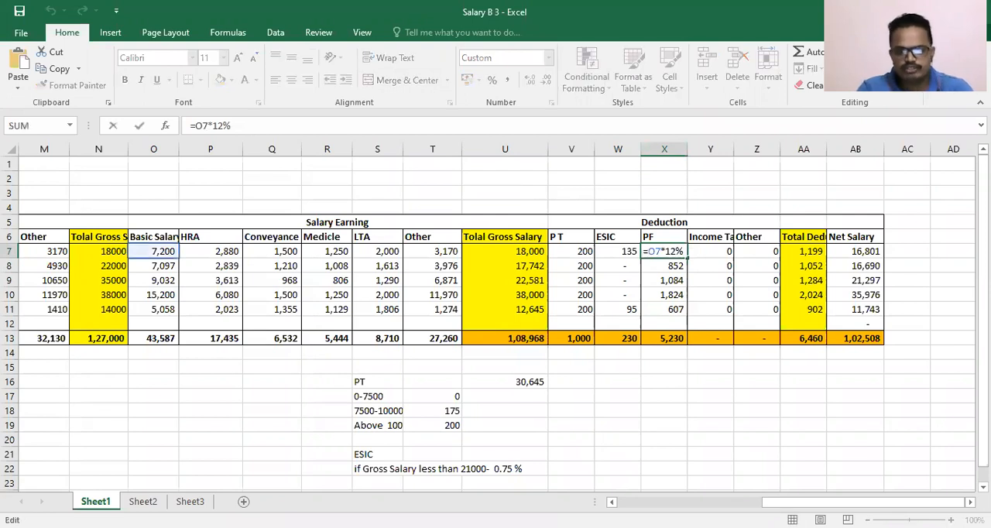
{"action": "key", "text": "Escape"}
{"action": "key", "text": "Left"}
{"action": "key", "text": "Left"}
{"action": "key", "text": "Left"}
{"action": "key", "text": "Left"}
{"action": "key", "text": "Left"}
{"action": "key", "text": "Left"}
{"action": "key", "text": "Left"}
{"action": "key", "text": "Left"}
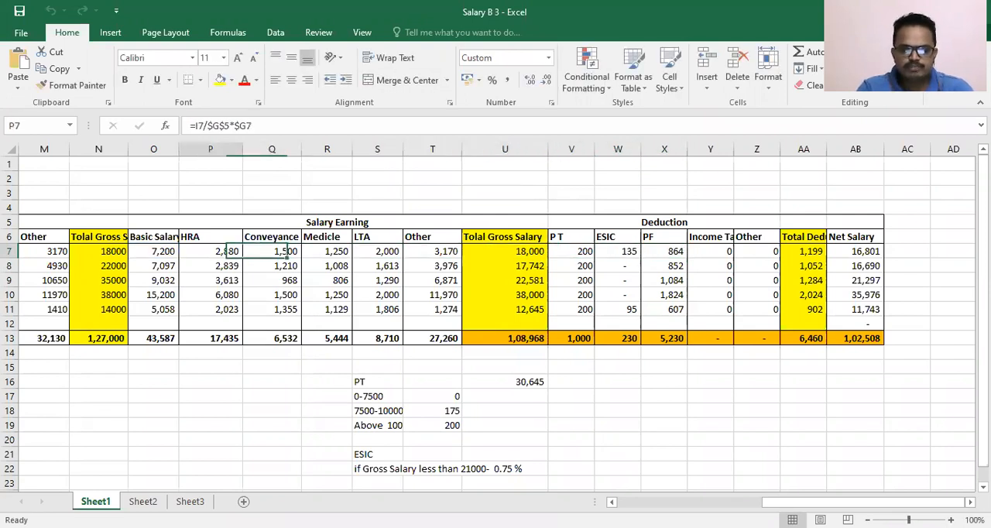
{"action": "key", "text": "Left"}
{"action": "key", "text": "Right"}
{"action": "key", "text": "Right"}
{"action": "key", "text": "Right"}
{"action": "key", "text": "Right"}
{"action": "key", "text": "Right"}
{"action": "key", "text": "Right"}
{"action": "key", "text": "Right"}
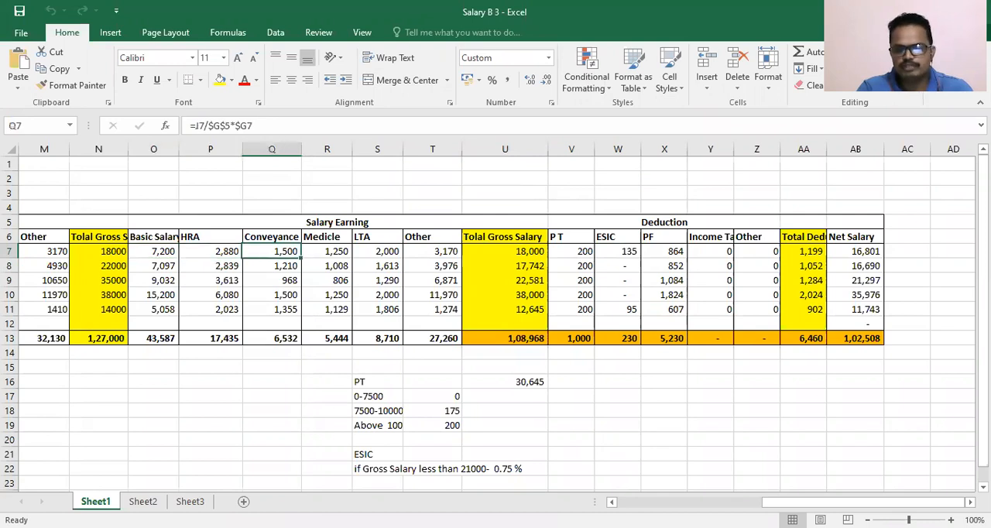
- Check the PF deduction formulas for each employee down to the column total in X13
{"action": "key", "text": "Right"}
{"action": "key", "text": "Right"}
{"action": "key", "text": "Down"}
{"action": "key", "text": "Down"}
{"action": "key", "text": "Down"}
{"action": "key", "text": "Down"}
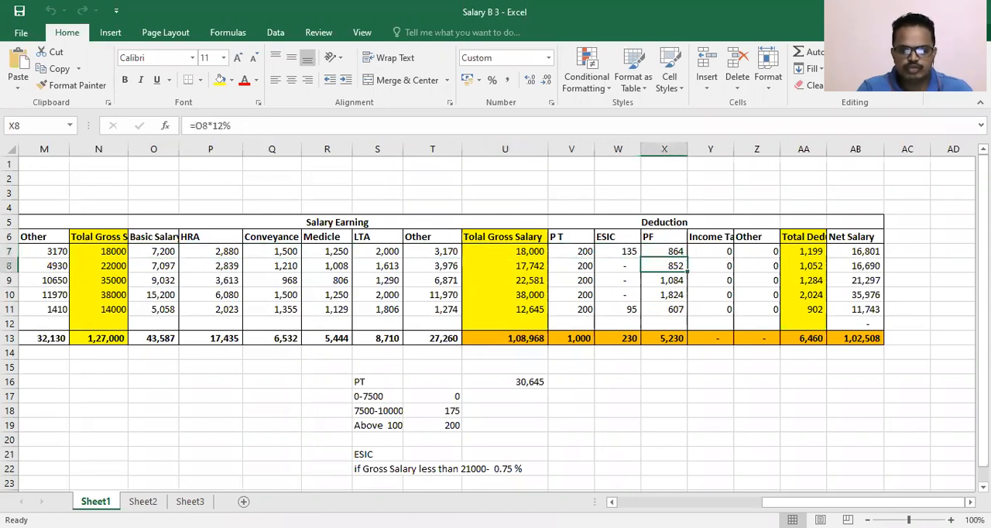
{"action": "key", "text": "Up"}
{"action": "key", "text": "Up"}
{"action": "key", "text": "Up"}
{"action": "key", "text": "Up"}
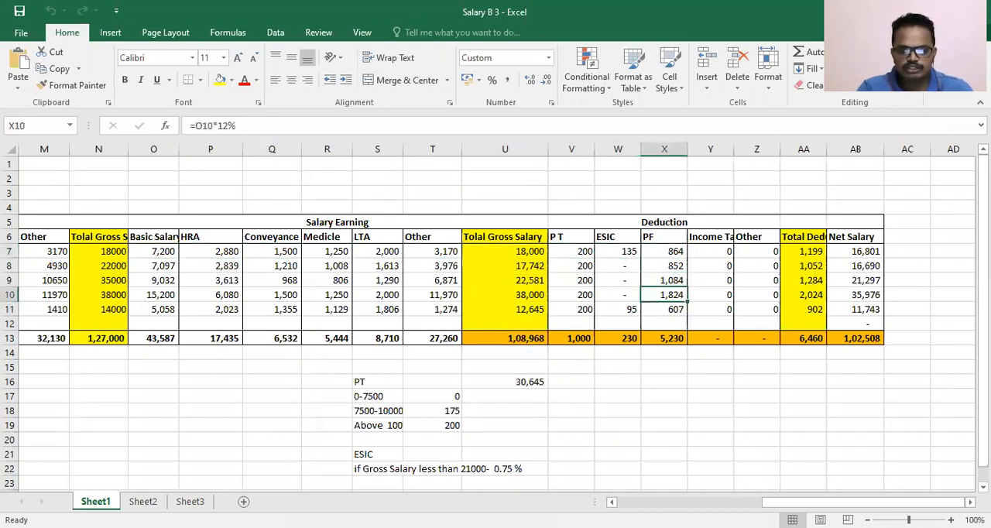
{"action": "key", "text": "Down"}
{"action": "key", "text": "Down"}
{"action": "key", "text": "Down"}
{"action": "key", "text": "Down"}
{"action": "key", "text": "Down"}
{"action": "key", "text": "Down"}
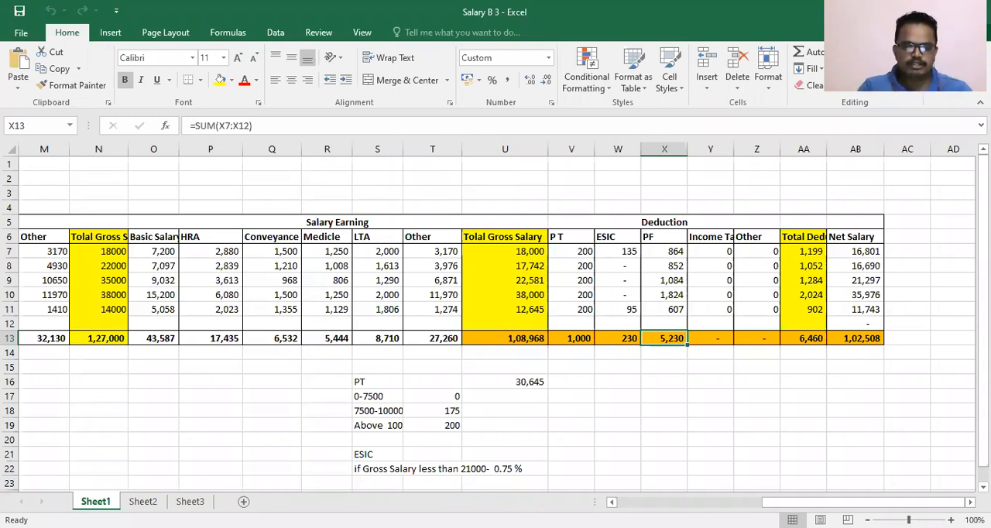
- On Sheet3, enter the title "provident Fund Working For the month of May 2021" in cell C3
{"action": "left_click", "coordinate": [190, 501]}
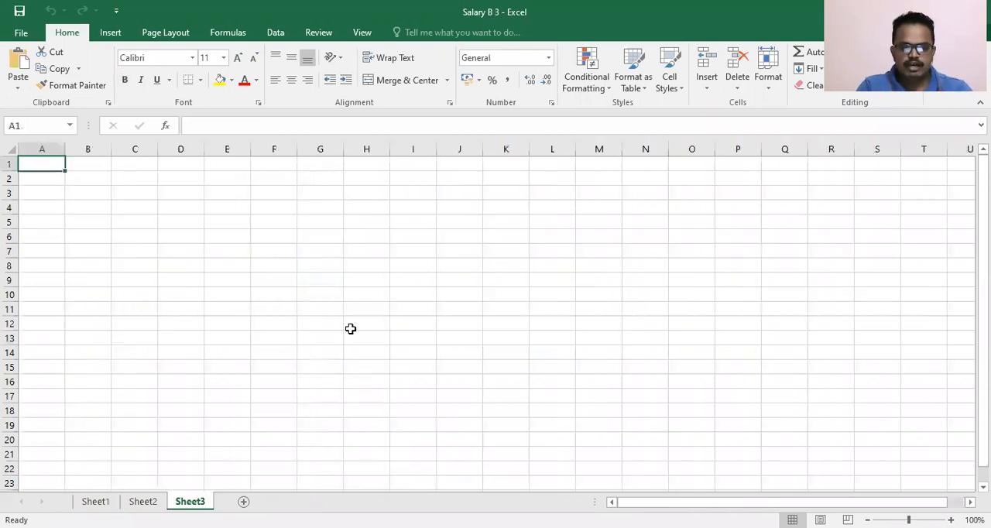
{"action": "left_click", "coordinate": [131, 215]}
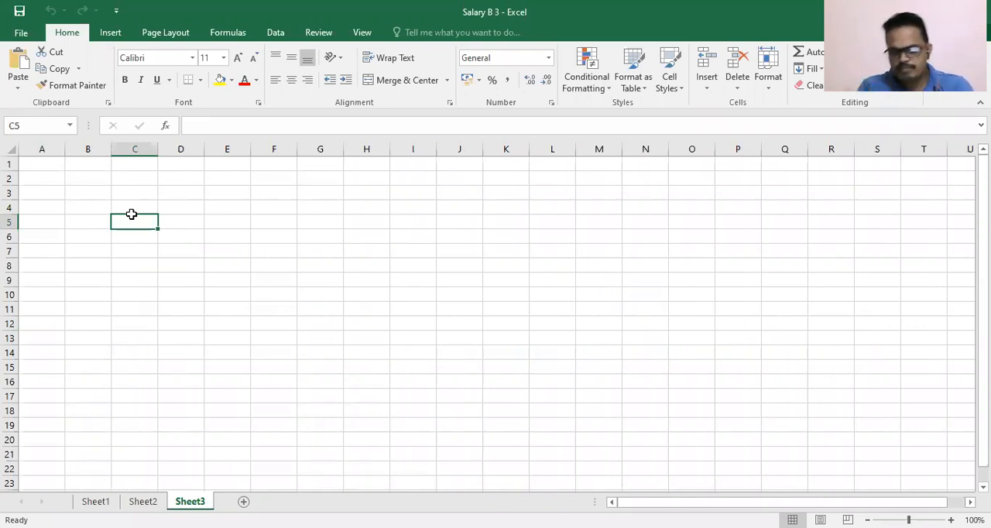
{"action": "left_click", "coordinate": [131, 211]}
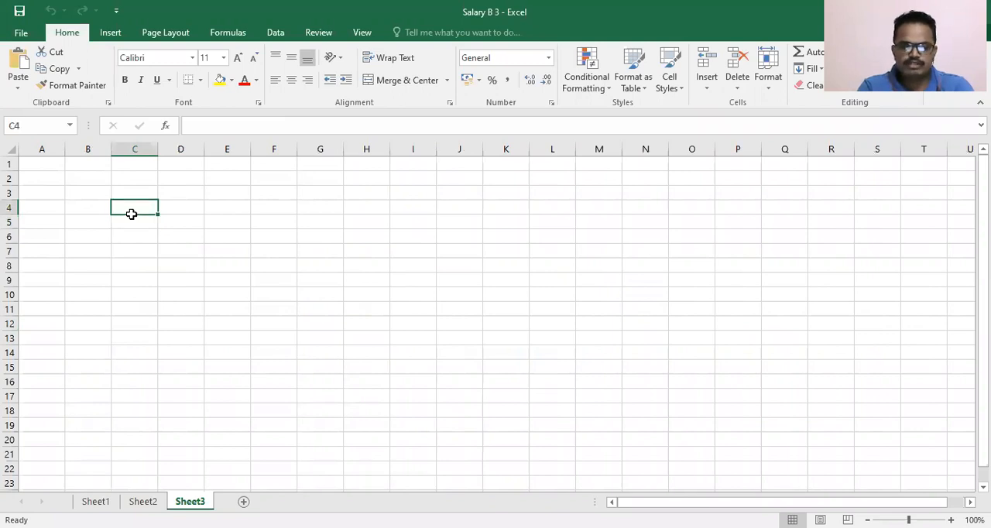
{"action": "key", "text": "Up"}
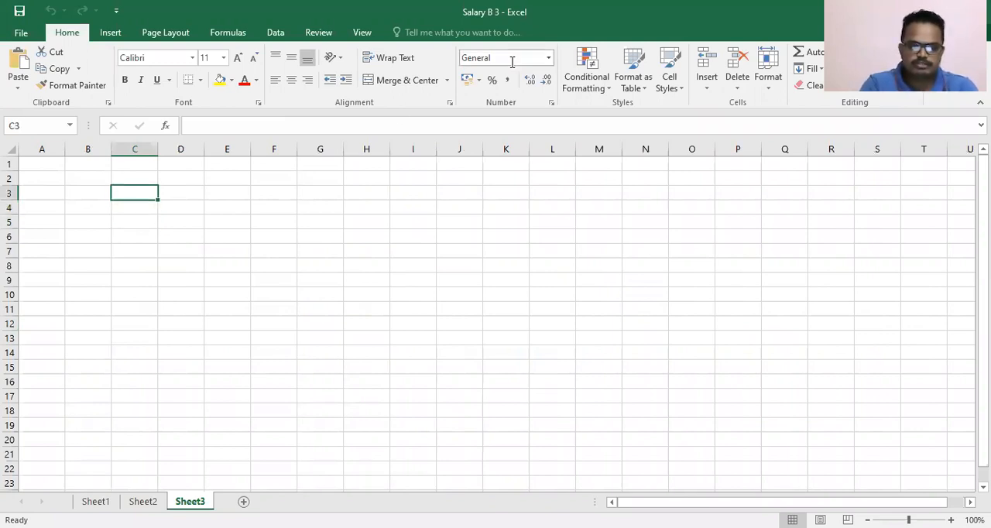
{"action": "type", "text": "pr"}
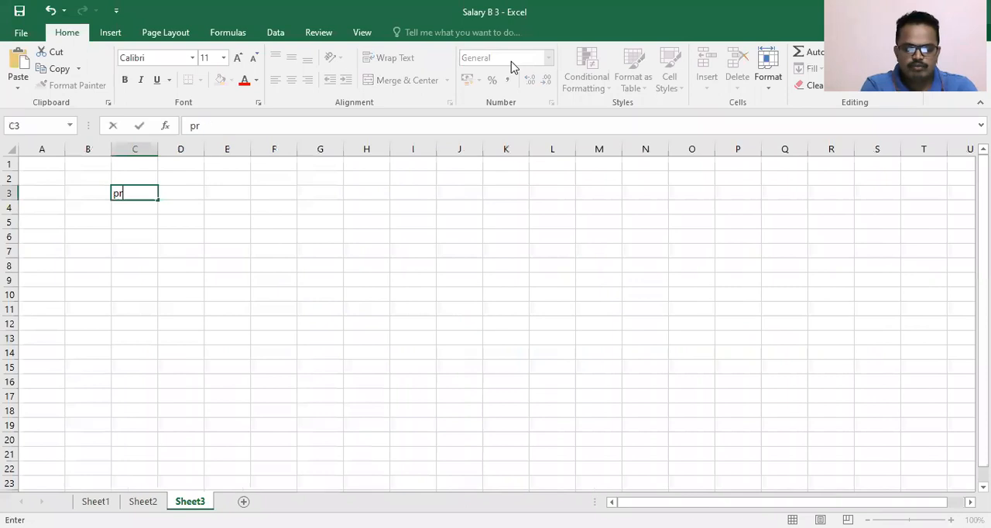
{"action": "type", "text": "ovidentFund"}
{"action": "key", "text": "BackSpace"}
{"action": "key", "text": "BackSpace"}
{"action": "key", "text": "BackSpace"}
{"action": "key", "text": "BackSpace"}
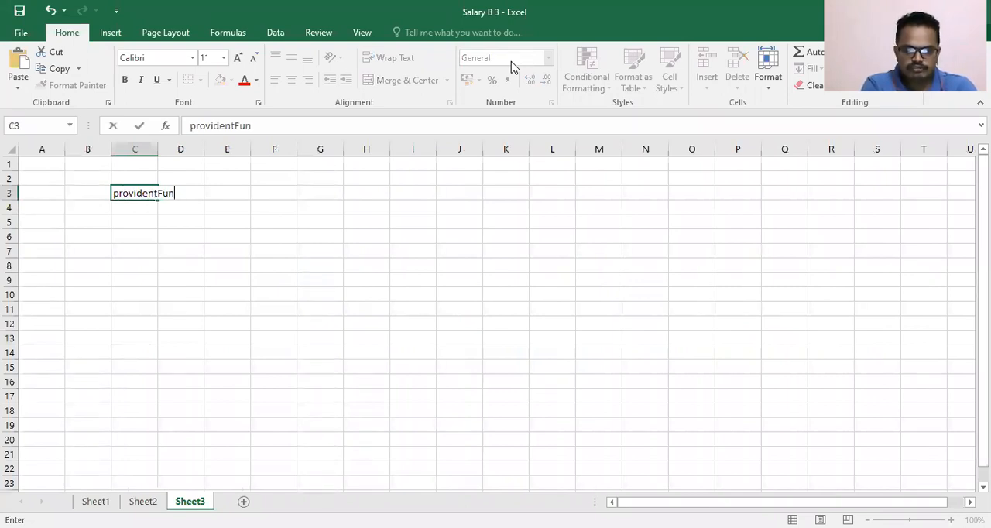
{"action": "type", "text": "Fund"}
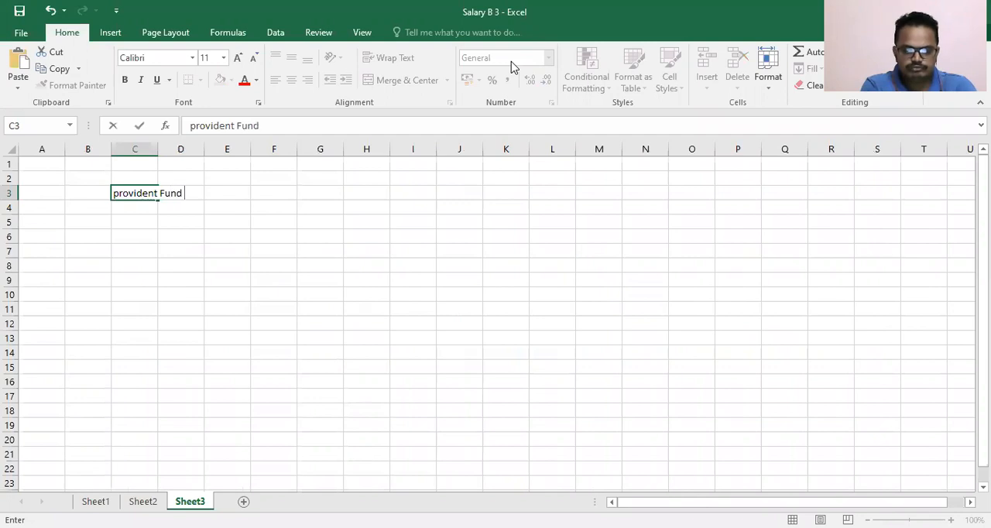
{"action": "type", "text": "  Working"}
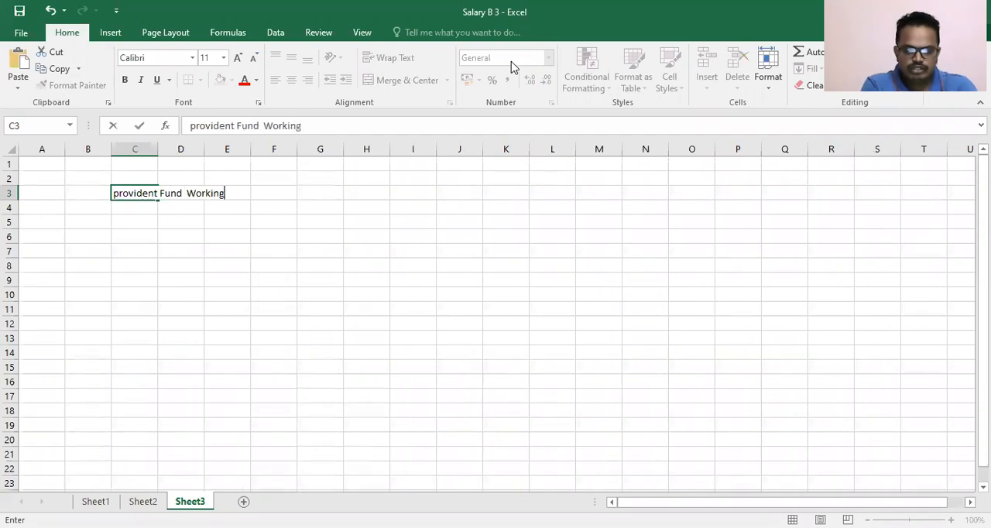
{"action": "type", "text": " For the "}
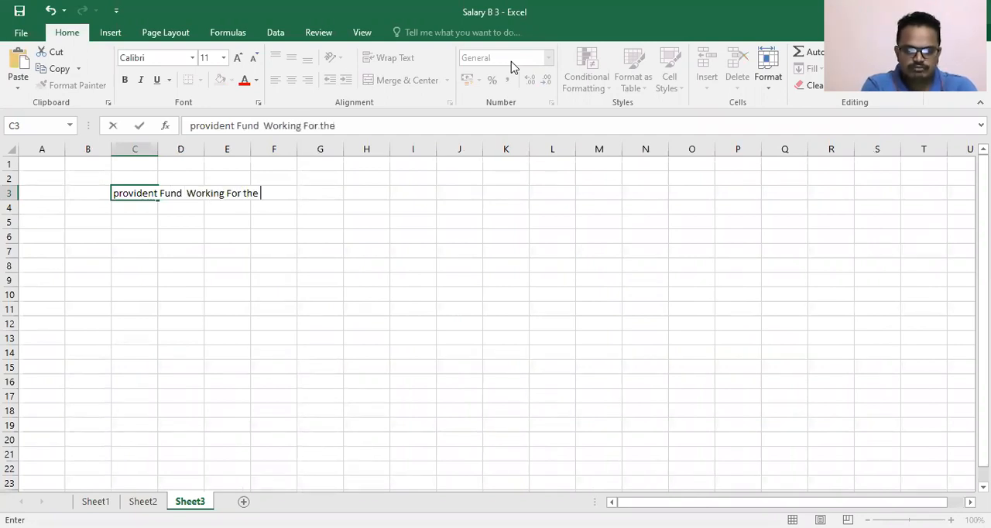
{"action": "type", "text": "month og M"}
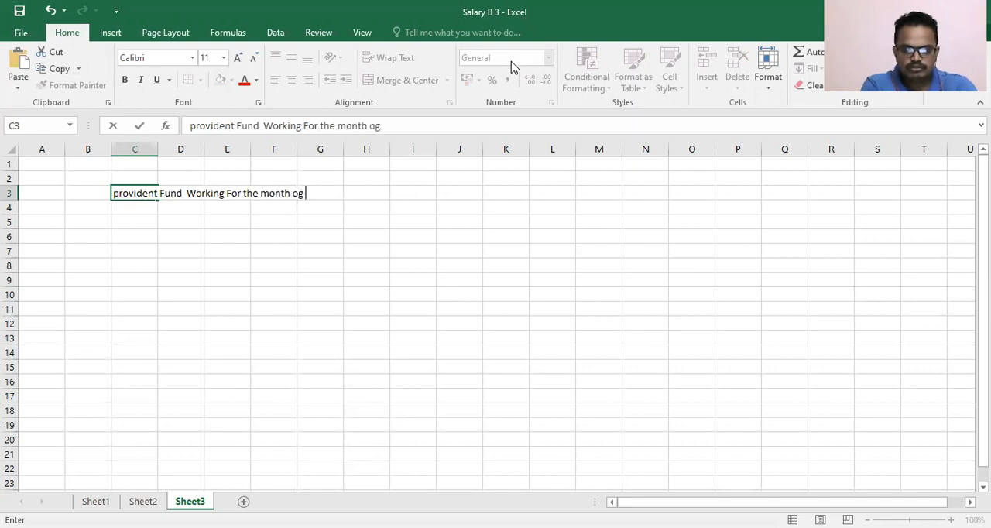
{"action": "key", "text": "BackSpace"}
{"action": "key", "text": "BackSpace"}
{"action": "key", "text": "BackSpace"}
{"action": "type", "text": "f M"}
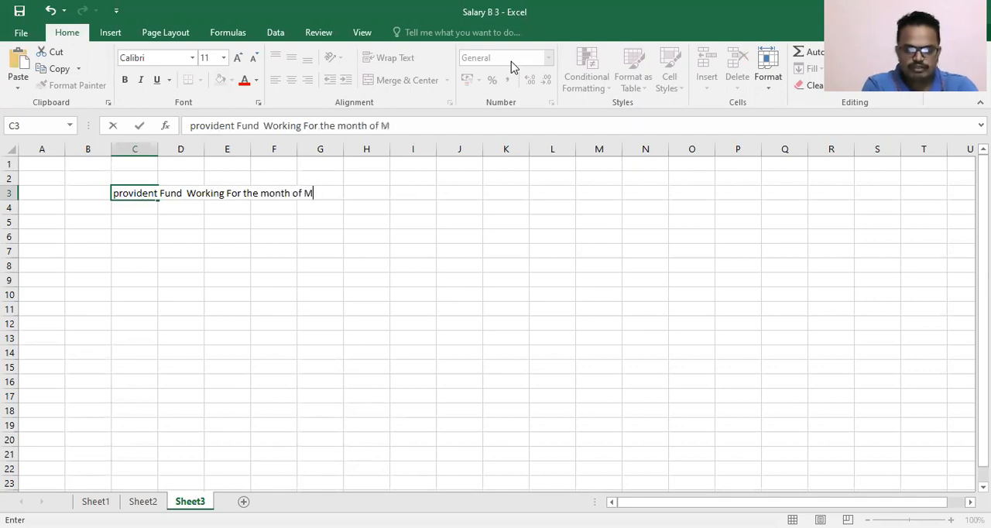
{"action": "type", "text": "ay 2021"}
{"action": "key", "text": "Return"}
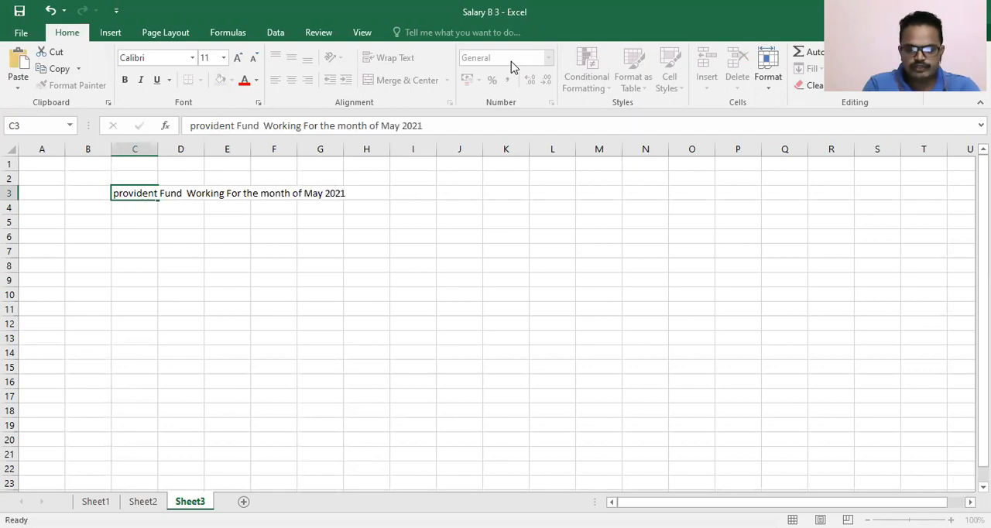
- Capitalize the first letter of the title in C3 so it begins with "Provident"
{"action": "key", "text": "Up"}
{"action": "key", "text": "Left"}
{"action": "key", "text": "Right"}
{"action": "key", "text": "F2"}
{"action": "left_click", "coordinate": [189, 126]}
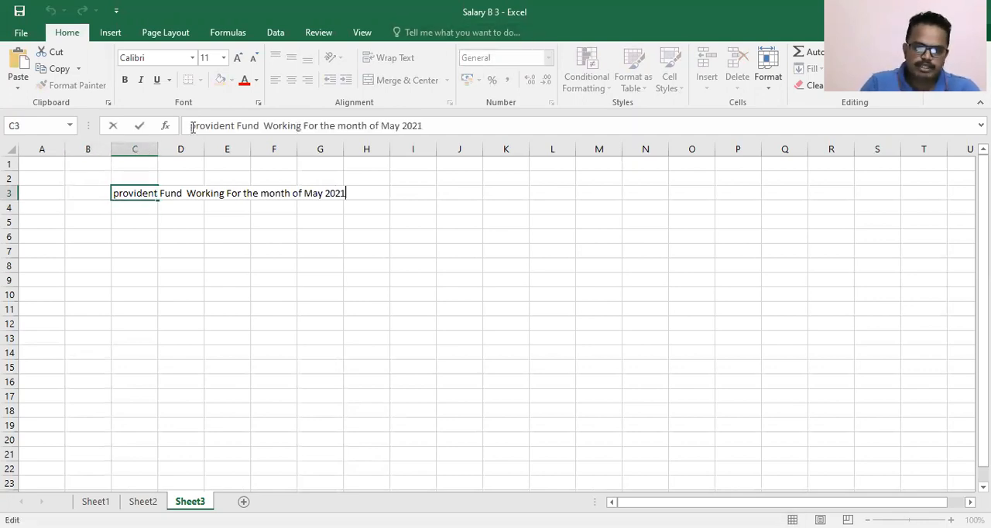
{"action": "key", "text": "Delete"}
{"action": "type", "text": "P"}
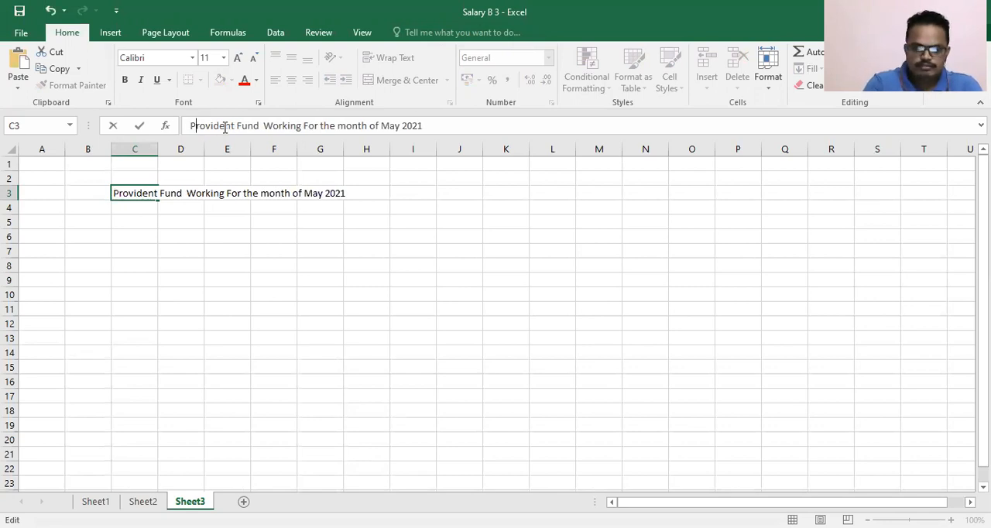
{"action": "key", "text": "Return"}
- Enter the column heading "Particulars" in cell C5
{"action": "key", "text": "Down"}
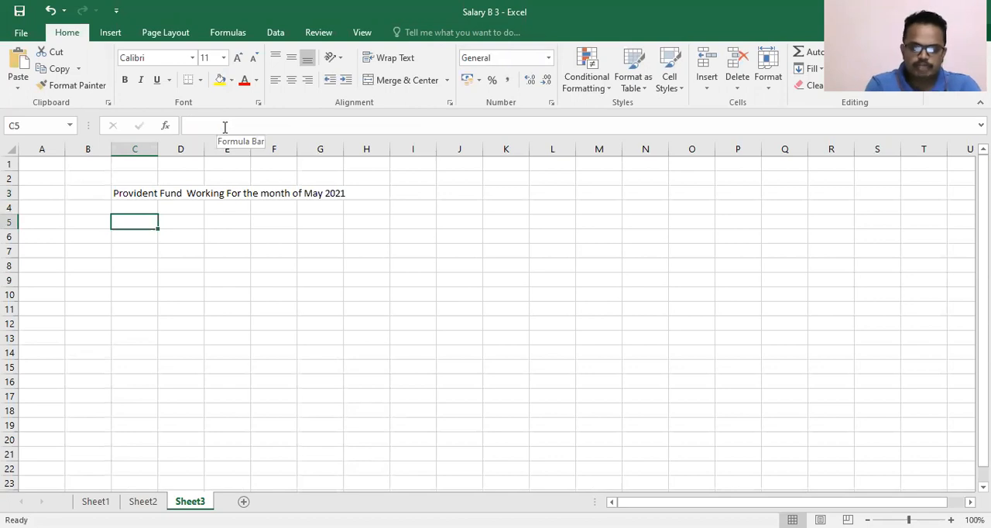
{"action": "type", "text": "part"}
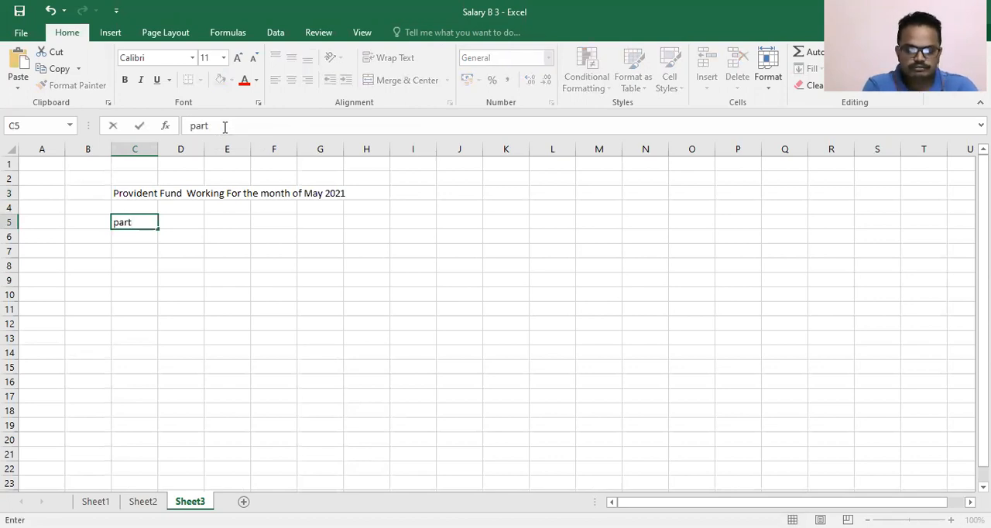
{"action": "type", "text": "iculars"}
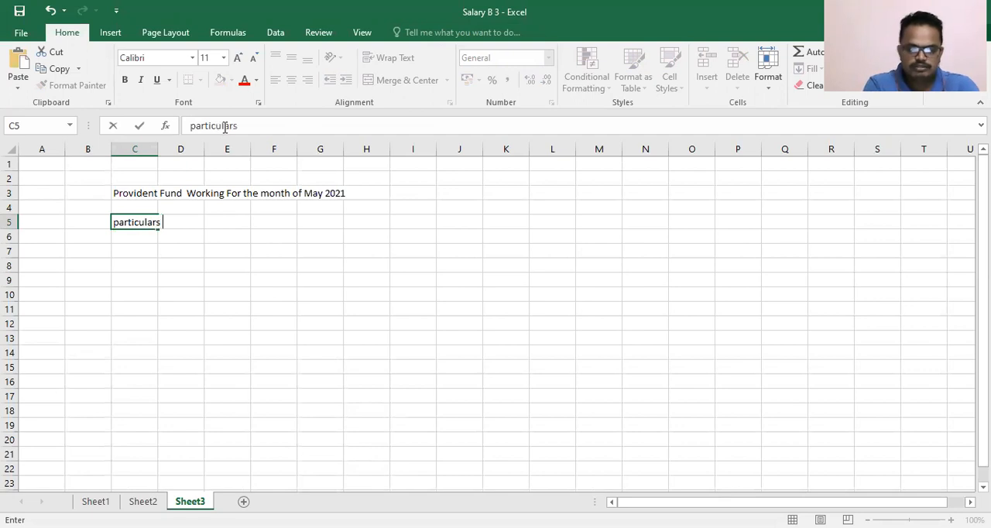
{"action": "key", "text": "F2"}
{"action": "key", "text": "Left"}
{"action": "key", "text": "Left"}
{"action": "key", "text": "Left"}
{"action": "key", "text": "Left"}
{"action": "key", "text": "Left"}
{"action": "key", "text": "Left"}
{"action": "key", "text": "Left"}
{"action": "key", "text": "Left"}
{"action": "key", "text": "Left"}
{"action": "key", "text": "Left"}
{"action": "key", "text": "BackSpace"}
{"action": "type", "text": "P"}
- Enter the column heading "Amount" in cell G5
{"action": "key", "text": "Tab"}
{"action": "key", "text": "Tab"}
{"action": "key", "text": "Tab"}
{"action": "key", "text": "Tab"}
{"action": "key", "text": "shift+Tab"}
{"action": "key", "text": "Tab"}
{"action": "type", "text": "Amoiun"}
{"action": "key", "text": "BackSpace"}
{"action": "key", "text": "BackSpace"}
{"action": "key", "text": "BackSpace"}
{"action": "type", "text": "unt"}
{"action": "key", "text": "Return"}
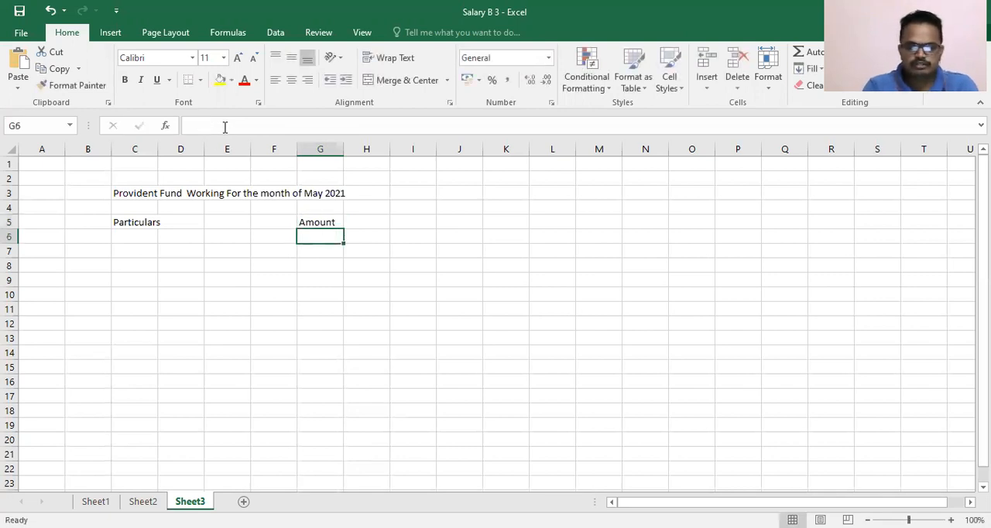
- Apply an outside border around the range C5:G23
{"action": "key", "text": "Up"}
{"action": "left_click_drag", "start_coordinate": [133, 223], "coordinate": [295, 444]}
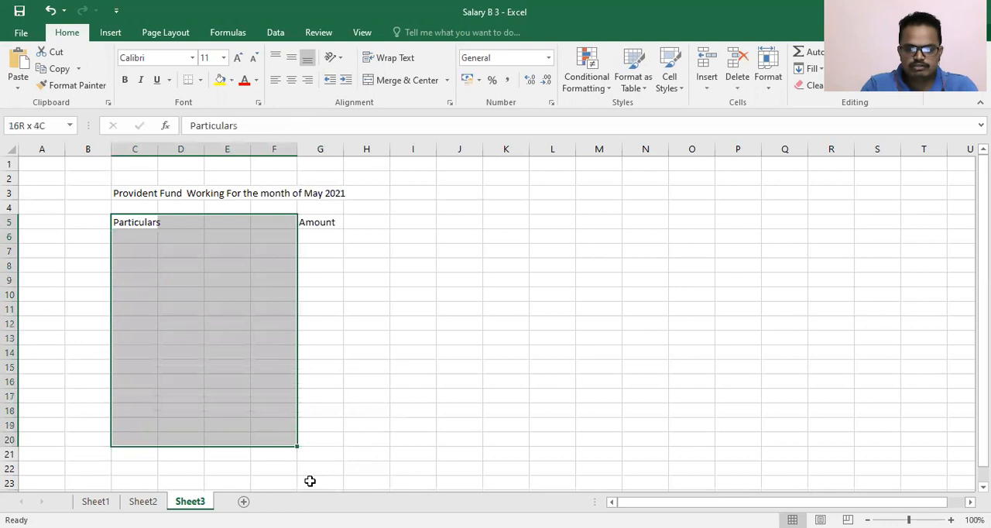
{"action": "left_click_drag", "start_coordinate": [309, 481], "coordinate": [340, 481]}
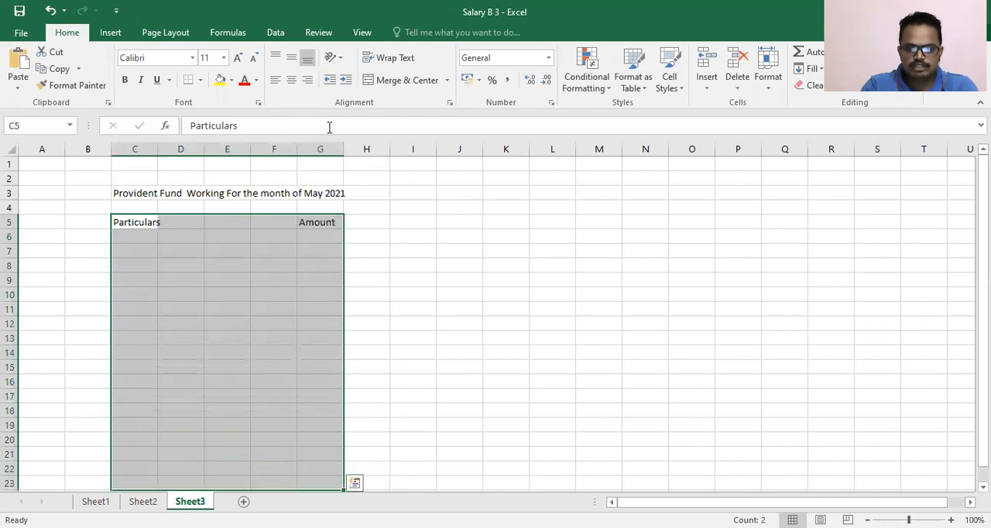
{"action": "left_click", "coordinate": [199, 81]}
{"action": "left_click", "coordinate": [235, 222]}
- Make the header row C5:G5 bold
{"action": "left_click_drag", "start_coordinate": [130, 219], "coordinate": [336, 223]}
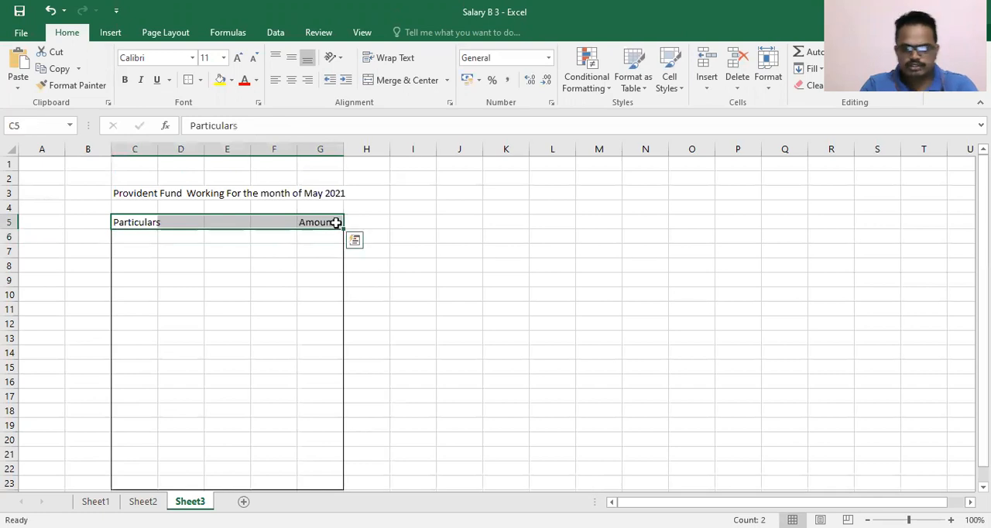
{"action": "key", "text": "ctrl+b"}
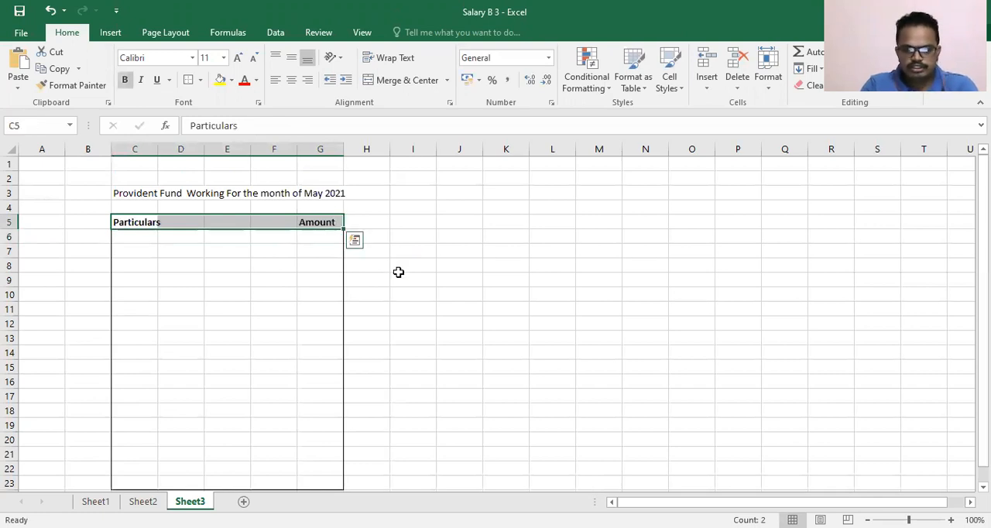
{"action": "left_click", "coordinate": [399, 271]}
- Apply an outside border around the header row C5:G5
{"action": "left_click", "coordinate": [151, 223]}
{"action": "left_click_drag", "start_coordinate": [151, 223], "coordinate": [328, 223]}
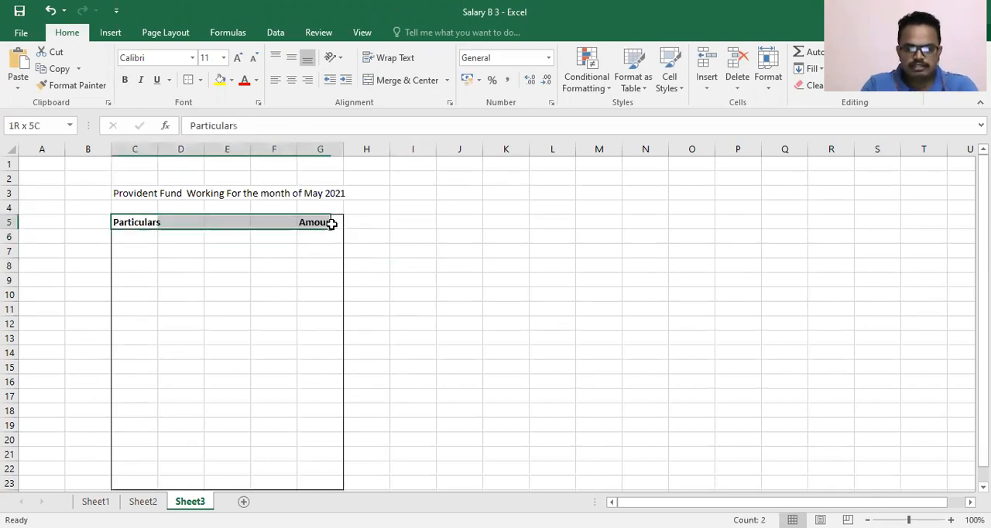
{"action": "left_click", "coordinate": [191, 84]}
{"action": "left_click", "coordinate": [445, 254]}
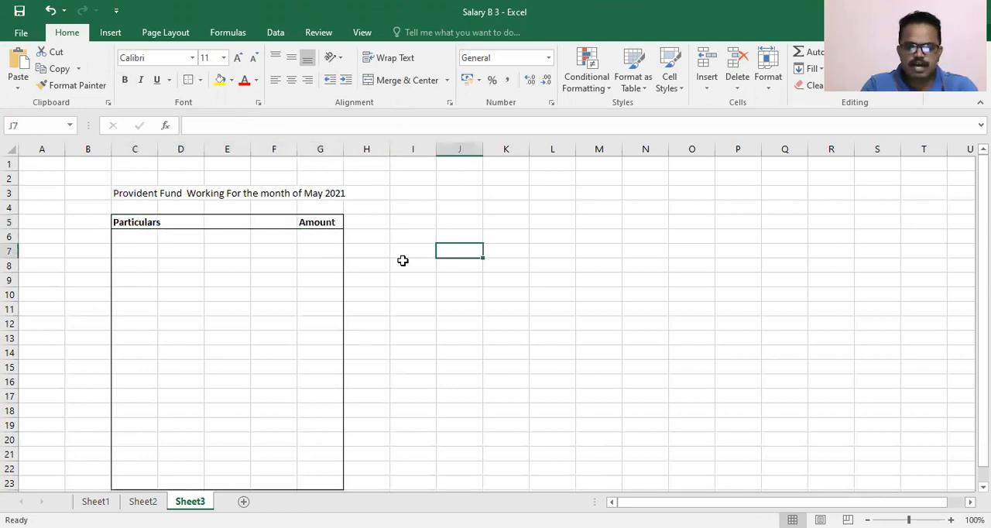
- Apply an outside border around the Amount column range G5:G23
{"action": "left_click", "coordinate": [323, 221]}
{"action": "left_click_drag", "start_coordinate": [330, 467], "coordinate": [325, 428]}
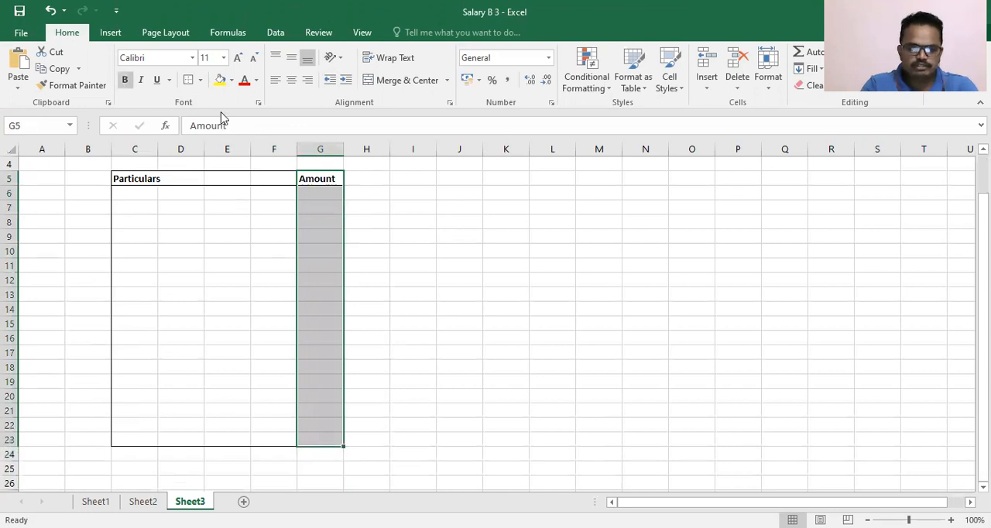
{"action": "left_click", "coordinate": [456, 263]}
{"action": "scroll", "coordinate": [236, 238], "scroll_direction": "up", "scroll_amount": 1}
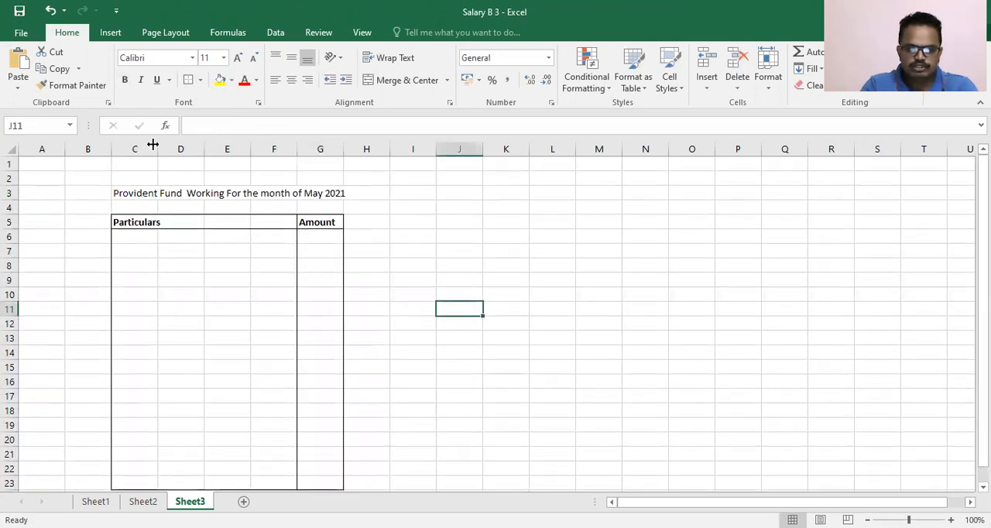
- Widen column C slightly and enter the label "Salary for Provident Fund" in cell C7
{"action": "left_click_drag", "start_coordinate": [157, 147], "coordinate": [186, 147]}
{"action": "left_click", "coordinate": [167, 250]}
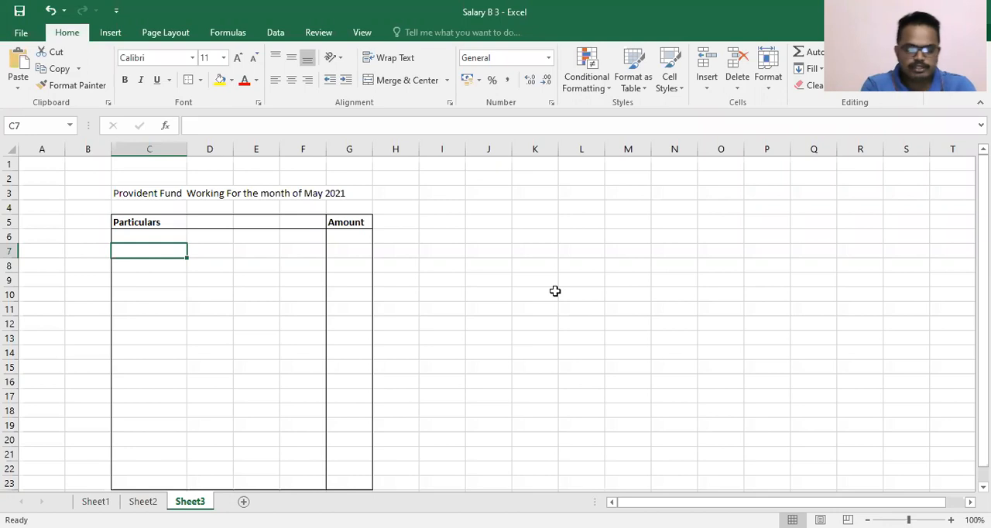
{"action": "type", "text": "Salary for Provide"}
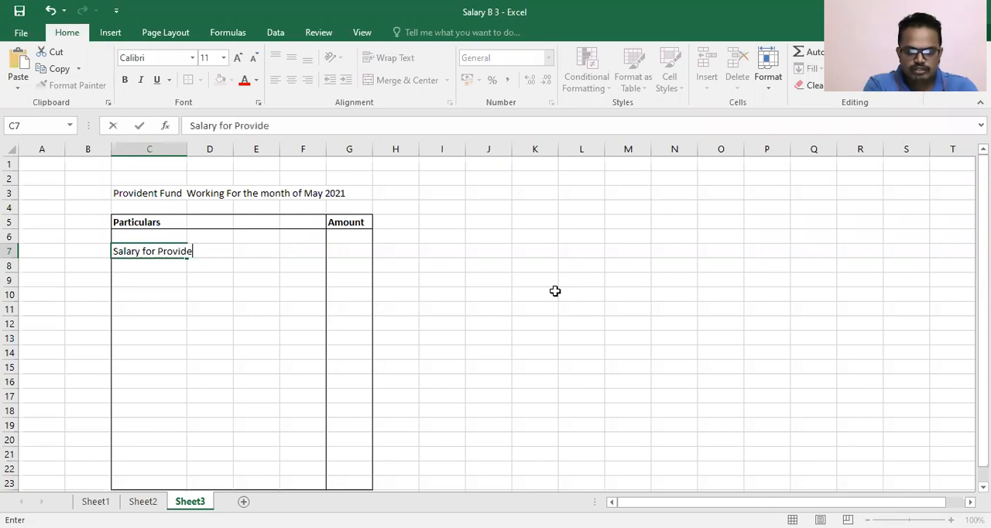
{"action": "type", "text": "nt Fund"}
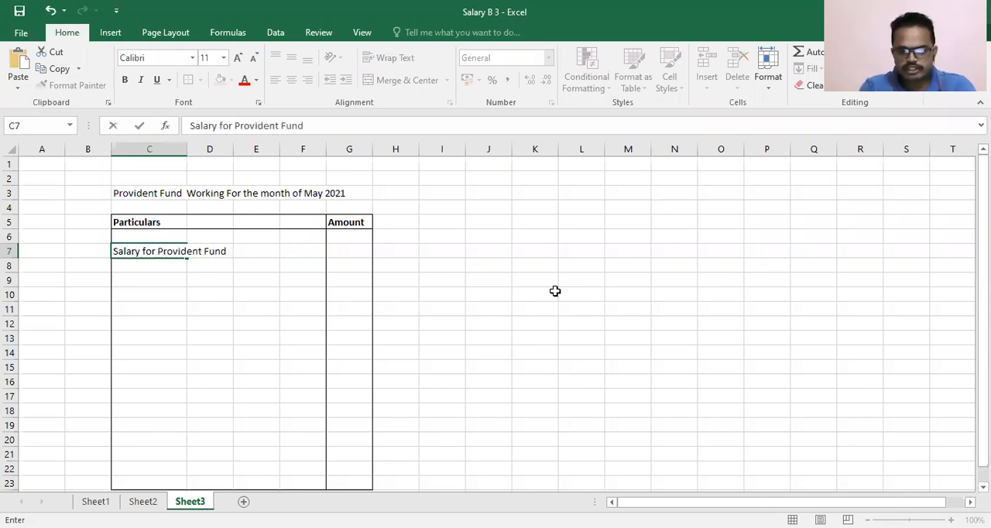
- Link cell G7 to the Basic Salary total on Sheet1 with the formula =Sheet1!O13
{"action": "key", "text": "Right"}
{"action": "key", "text": "Right"}
{"action": "key", "text": "Right"}
{"action": "key", "text": "Right"}
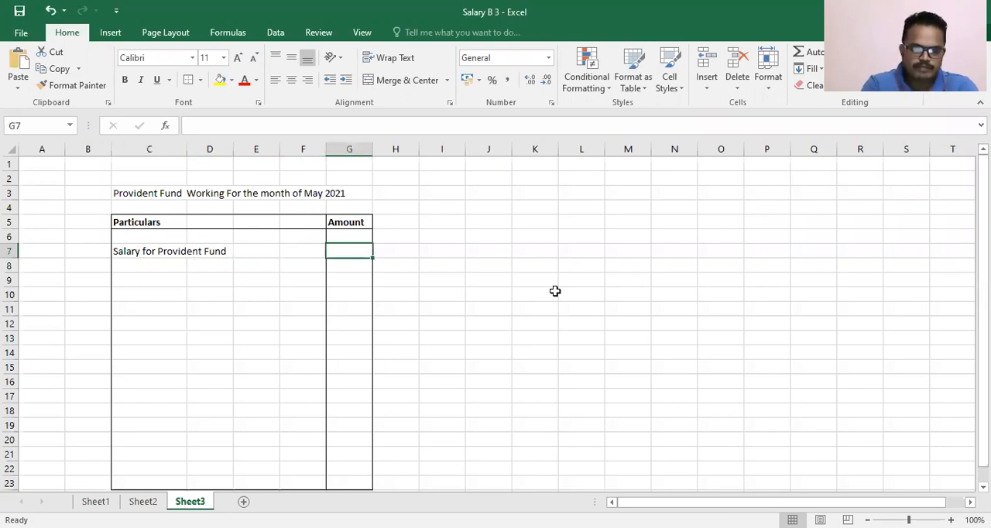
{"action": "type", "text": "="}
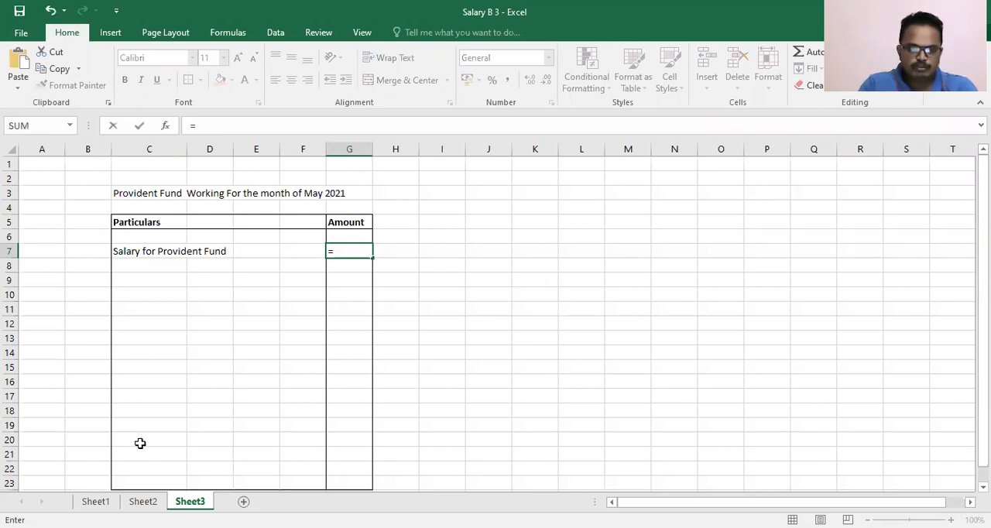
{"action": "left_click", "coordinate": [95, 502]}
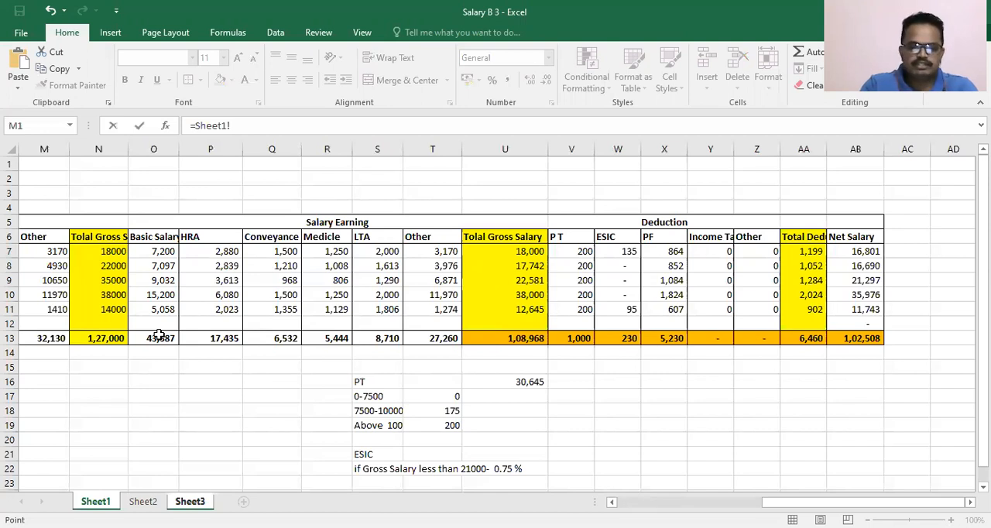
{"action": "left_click", "coordinate": [153, 338]}
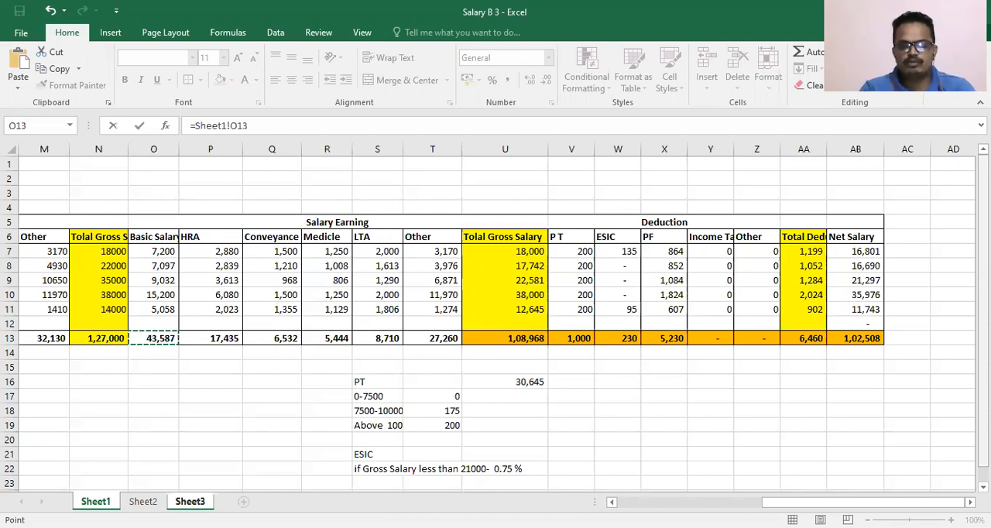
{"action": "key", "text": "Return"}
{"action": "key", "text": "Right"}
{"action": "key", "text": "Right"}
{"action": "key", "text": "Down"}
{"action": "key", "text": "Down"}
{"action": "key", "text": "Left"}
{"action": "key", "text": "Left"}
{"action": "key", "text": "Up"}
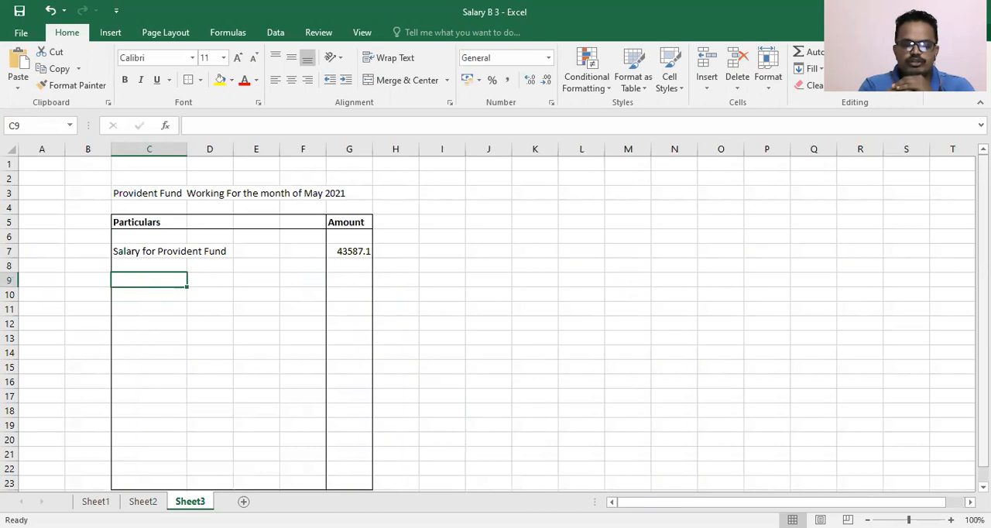
{"action": "type", "text": "E"}
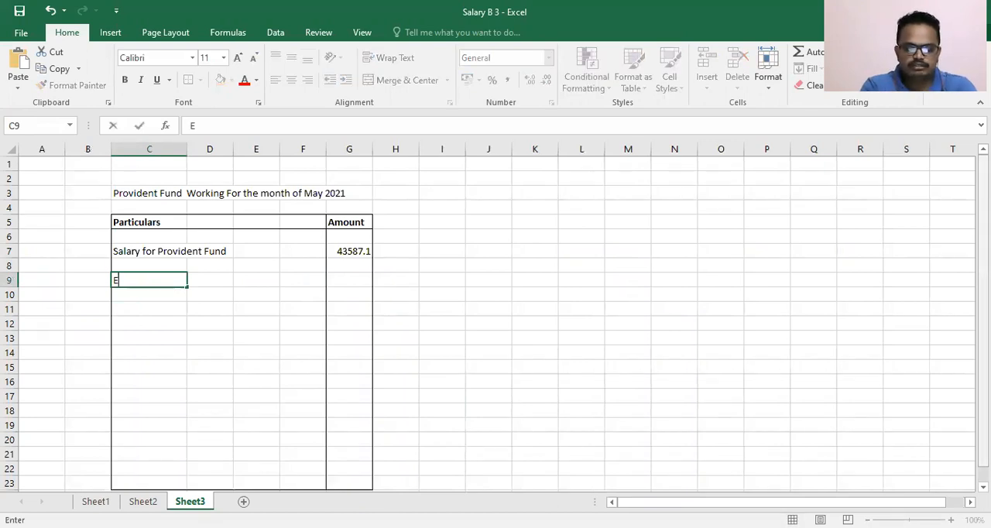
{"action": "type", "text": "mployeeContribution"}
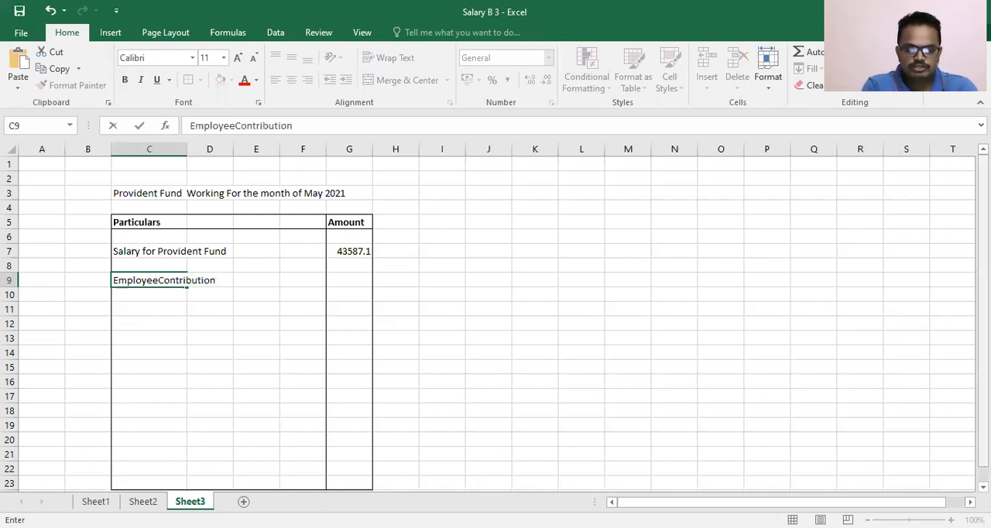
{"action": "type", "text": " @"}
{"action": "type", "text": "12"}
{"action": "type", "text": " $"}
{"action": "key", "text": "BackSpace"}
{"action": "type", "text": "%"}
{"action": "key", "text": "Return"}
{"action": "key", "text": "Up"}
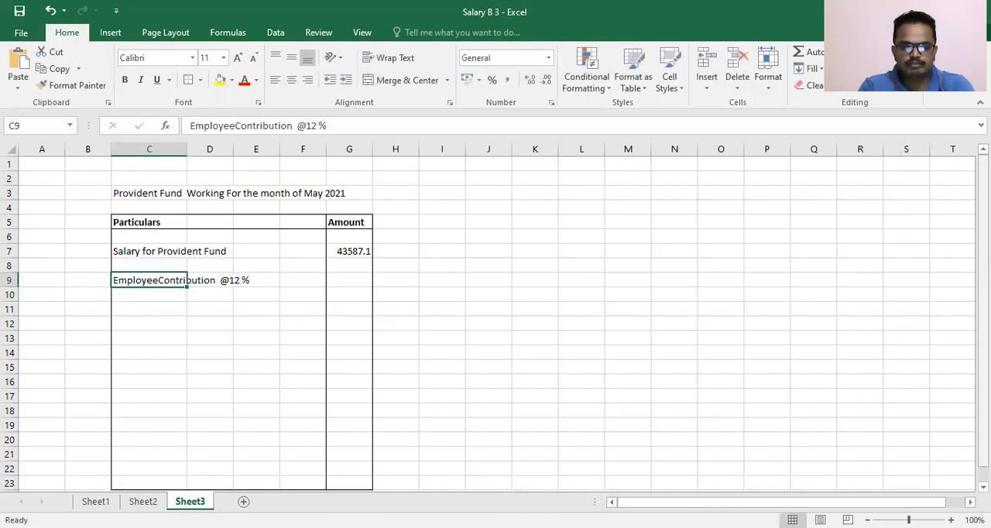
- Insert a space between "Employee" and "Contribution" in the label in cell C9
{"action": "key", "text": "F2"}
{"action": "key", "text": "Left"}
{"action": "key", "text": "Left"}
{"action": "key", "text": "Left"}
{"action": "key", "text": "Left"}
{"action": "key", "text": "Left"}
{"action": "key", "text": "Left"}
{"action": "key", "text": "Left"}
{"action": "key", "text": "Left"}
{"action": "key", "text": "Left"}
{"action": "key", "text": "Left"}
{"action": "key", "text": "Left"}
{"action": "key", "text": "Left"}
{"action": "key", "text": "Left"}
{"action": "key", "text": "Left"}
{"action": "key", "text": "Left"}
{"action": "key", "text": "Left"}
{"action": "key", "text": "Left"}
{"action": "key", "text": "Left"}
{"action": "key", "text": "Left"}
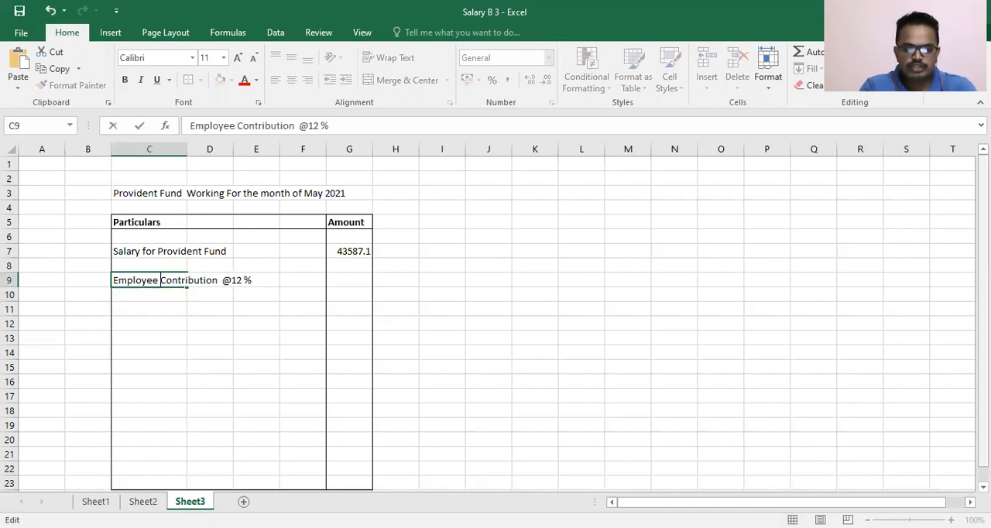
{"action": "key", "text": "Return"}
- Link cell G9 to the PF deduction total on Sheet1 with the formula =Sheet1!X13
{"action": "key", "text": "Right"}
{"action": "key", "text": "Right"}
{"action": "key", "text": "Right"}
{"action": "key", "text": "Right"}
{"action": "key", "text": "Up"}
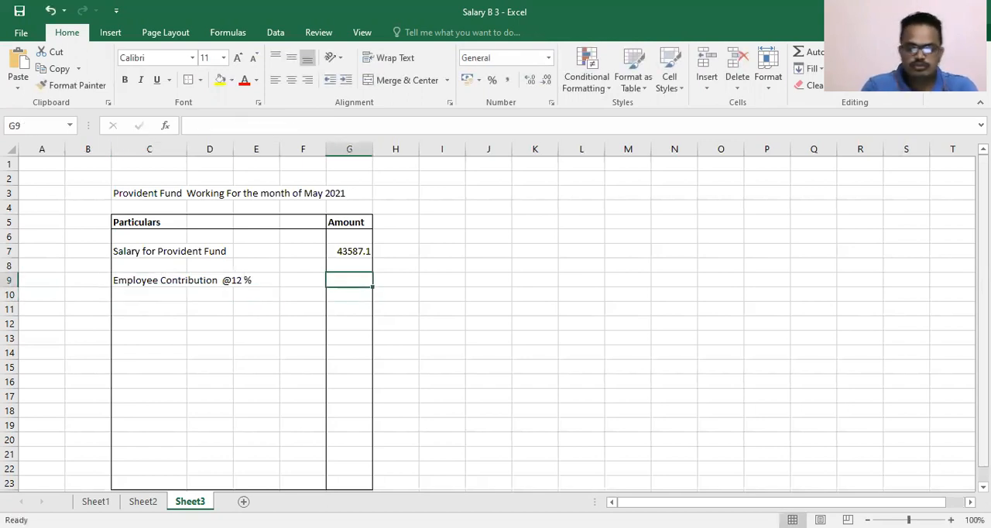
{"action": "type", "text": "="}
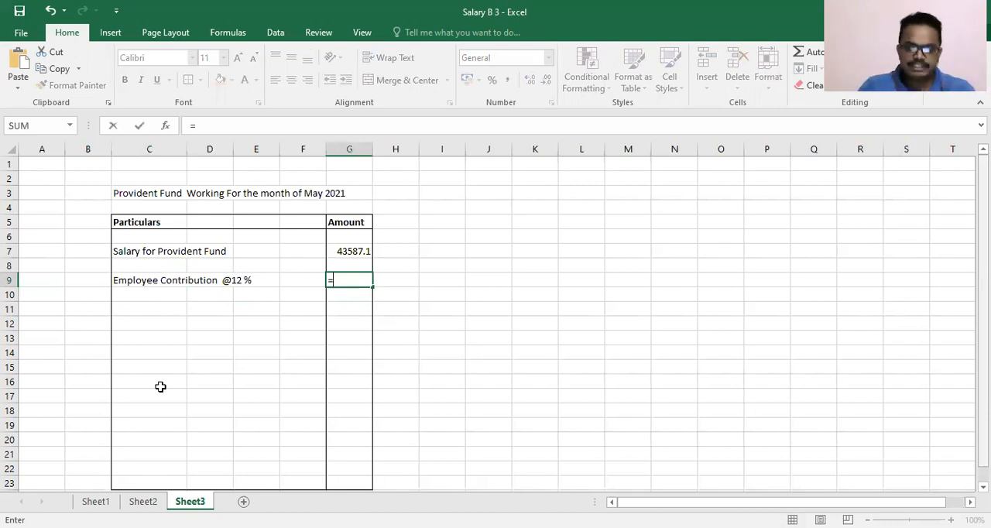
{"action": "left_click", "coordinate": [94, 501]}
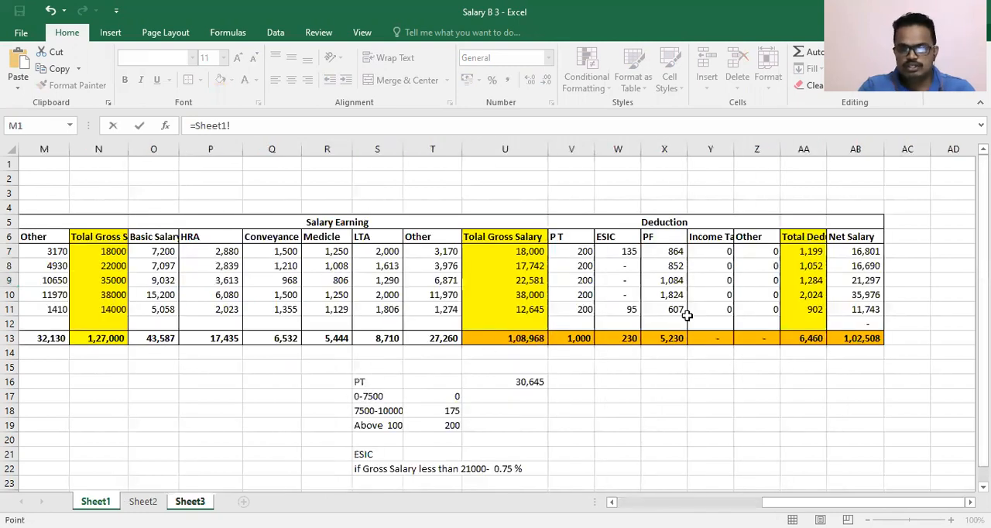
{"action": "left_click", "coordinate": [672, 336]}
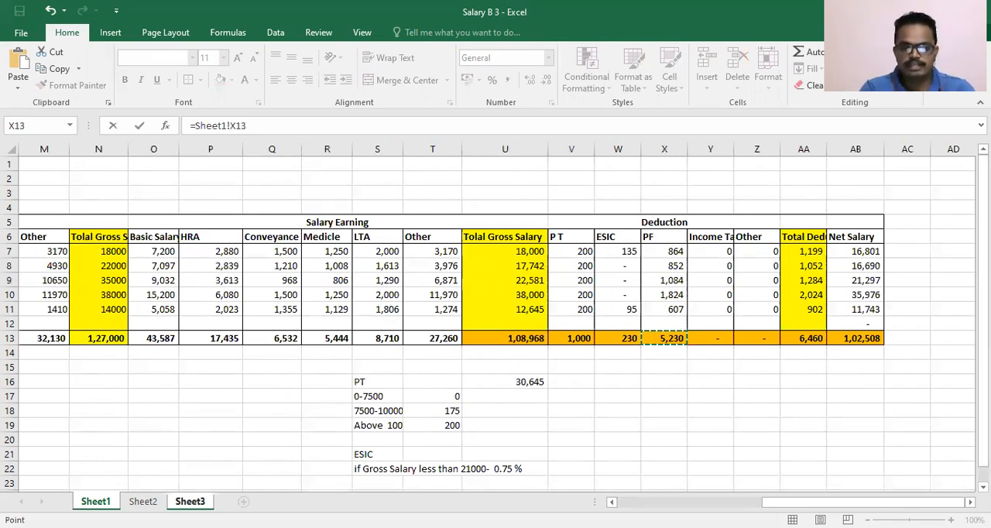
{"action": "key", "text": "Return"}
{"action": "key", "text": "Up"}
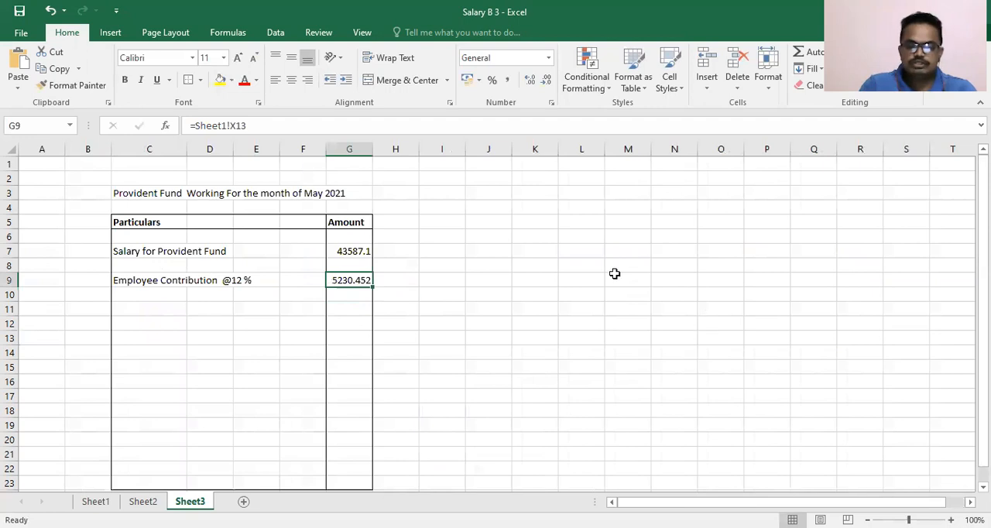
- Format column G in comma style with no decimal places
{"action": "left_click", "coordinate": [354, 145]}
{"action": "left_click", "coordinate": [507, 80]}
{"action": "double_click", "coordinate": [548, 81]}
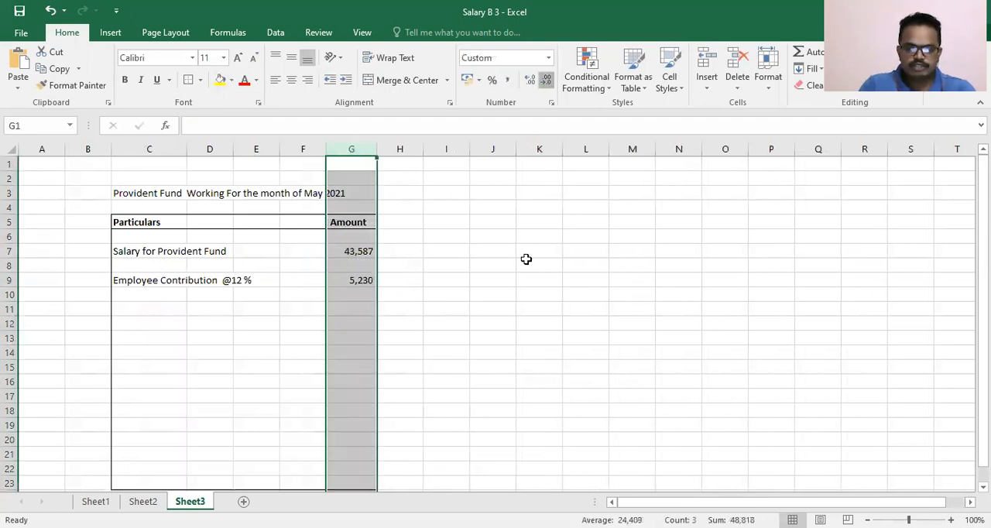
{"action": "left_click", "coordinate": [522, 313]}
- Enter the label "Employer Contribution" in cell C11
{"action": "left_click", "coordinate": [148, 328]}
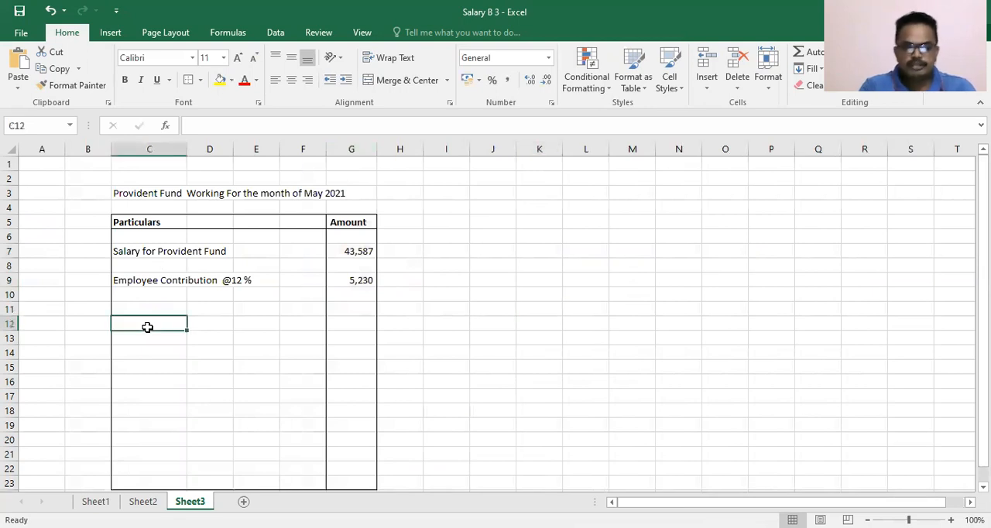
{"action": "key", "text": "Up"}
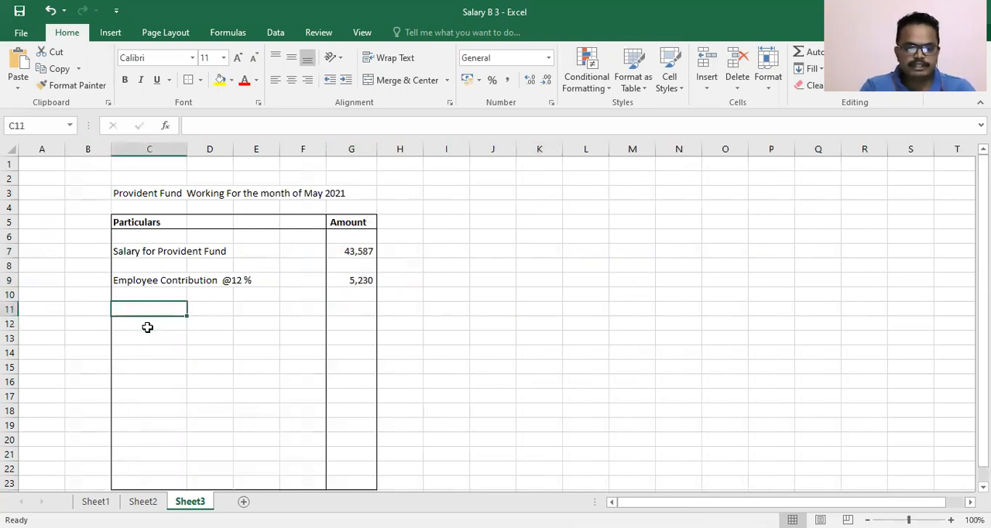
{"action": "type", "text": "Employer"}
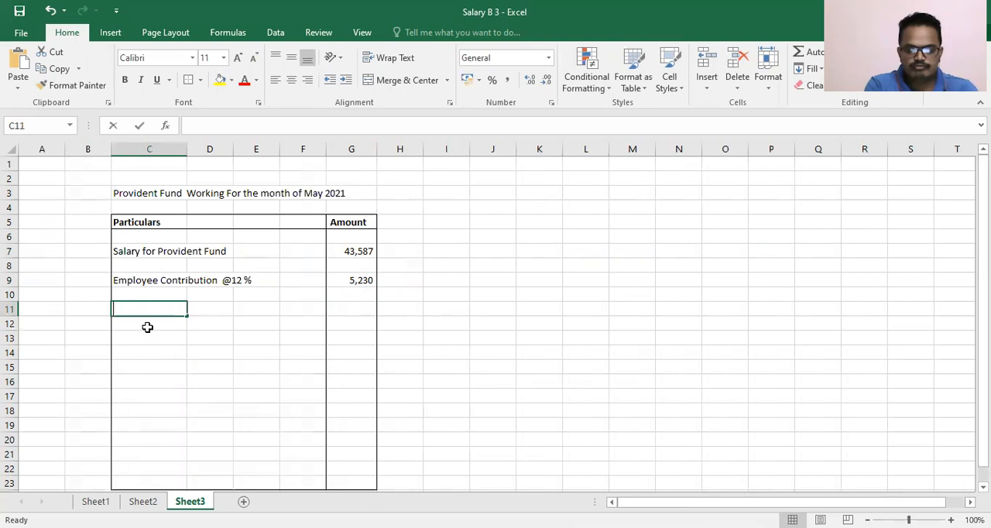
{"action": "type", "text": " Cont"}
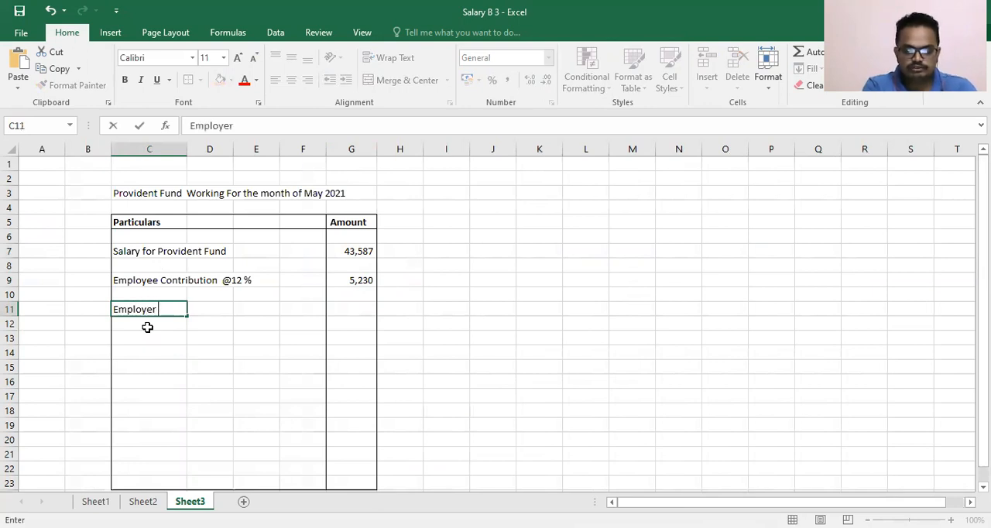
{"action": "type", "text": "ribution"}
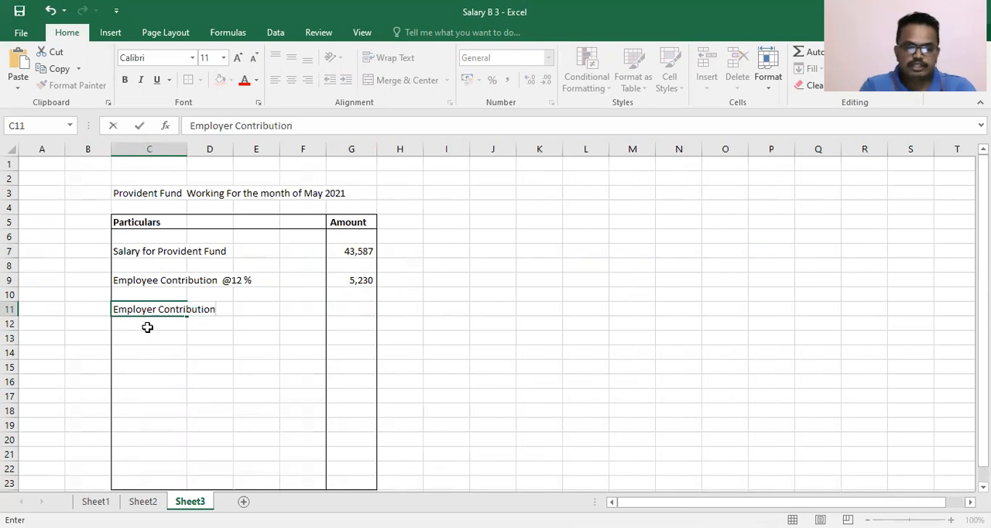
{"action": "key", "text": "Return"}
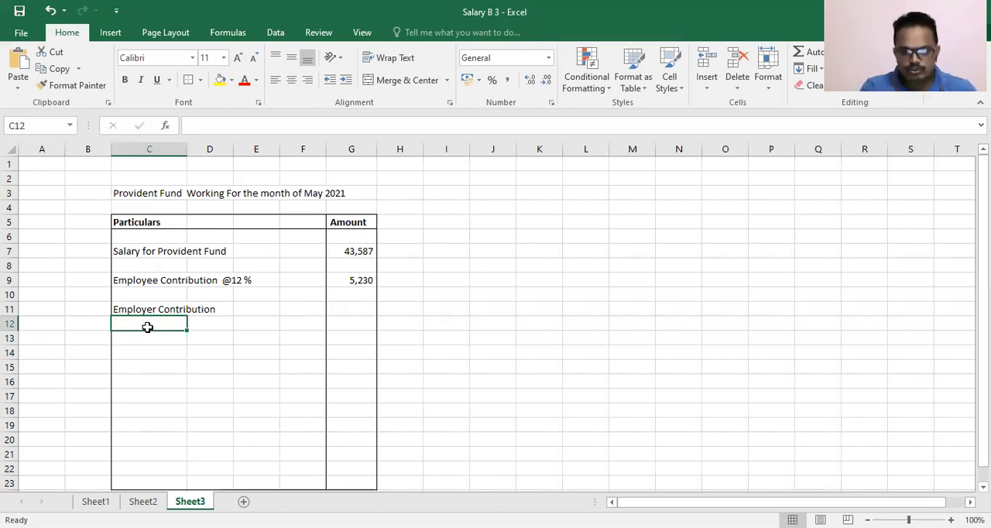
- Append "@ 12 %" to the Employer Contribution label in cell C11
{"action": "key", "text": "Up"}
{"action": "key", "text": "F2"}
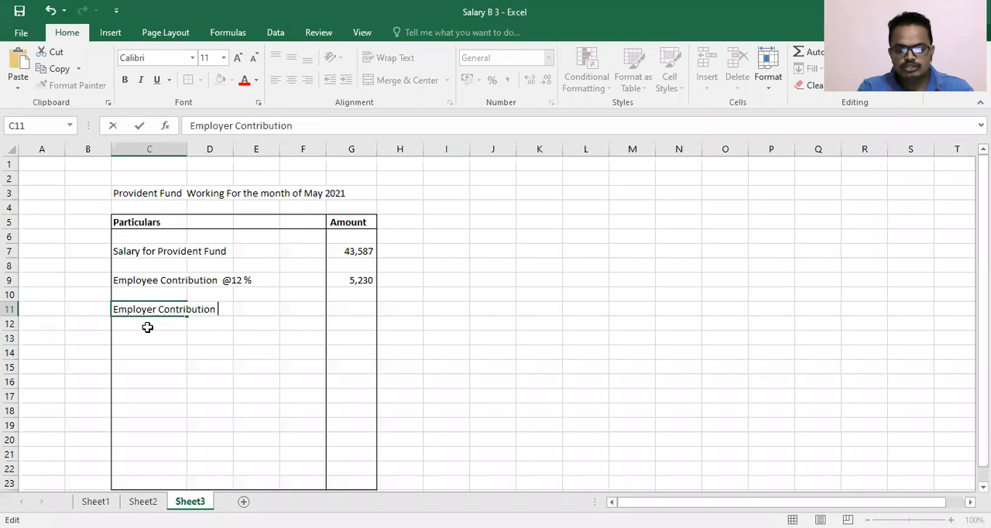
{"action": "type", "text": "@ 12"}
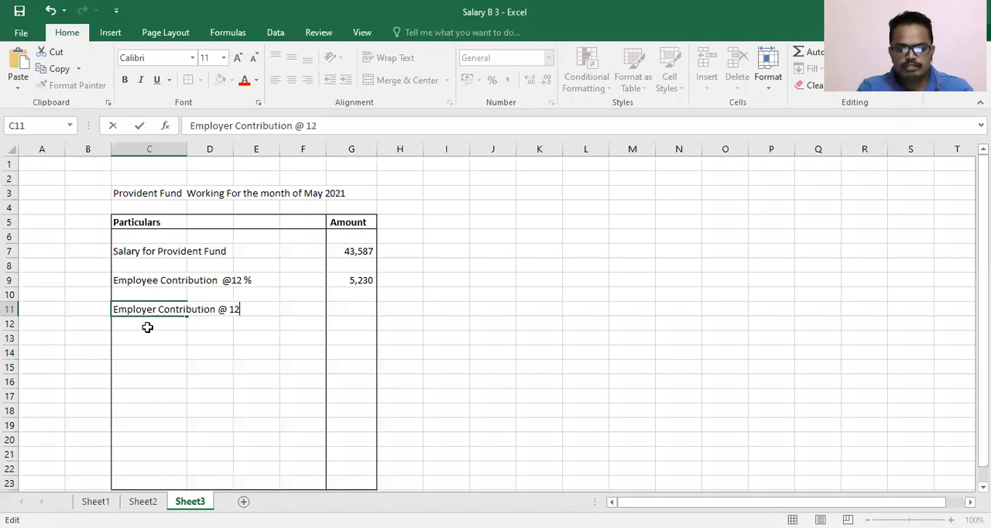
{"action": "type", "text": " %"}
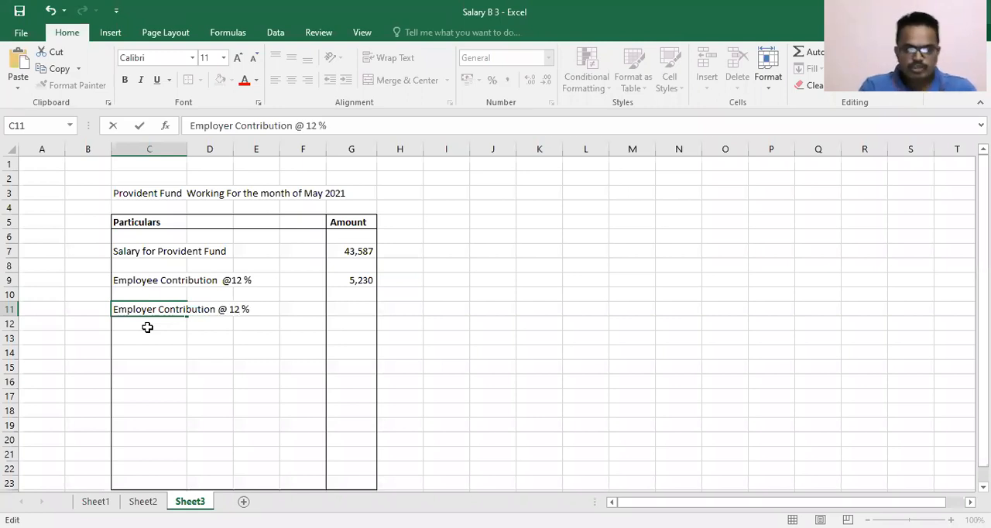
{"action": "key", "text": "Return"}
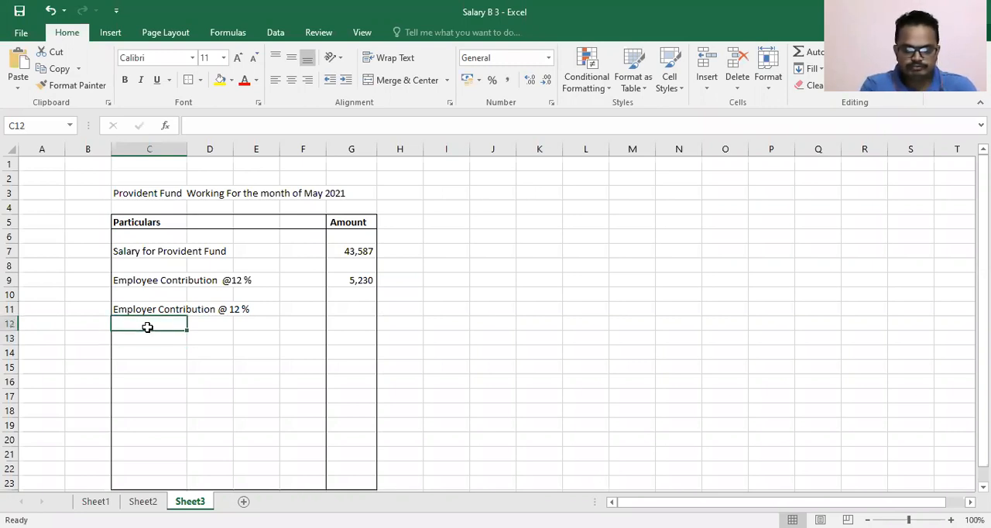
- Enter the label "Employer Contribution @ 3.67 %" in cell C12
{"action": "type", "text": "Employer Contribution @ 12 %"}
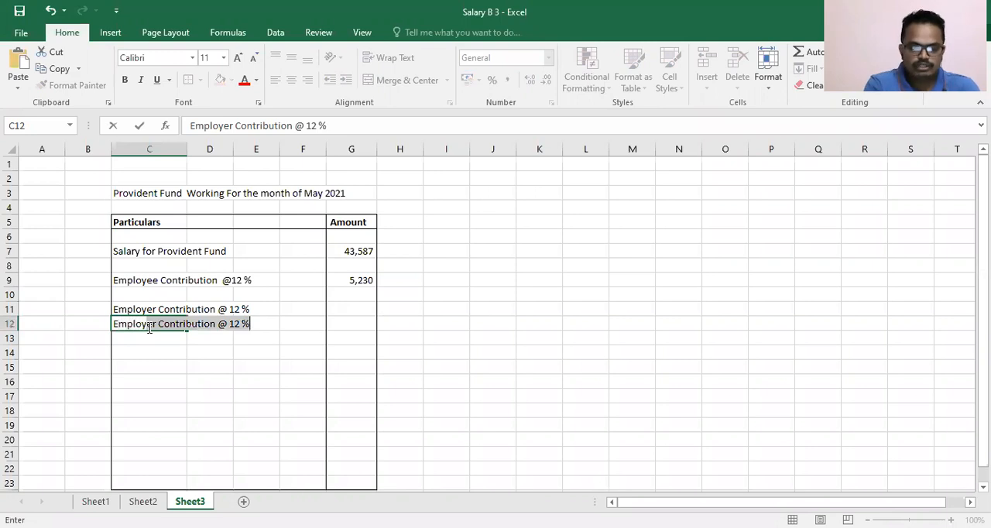
{"action": "type", "text": "r"}
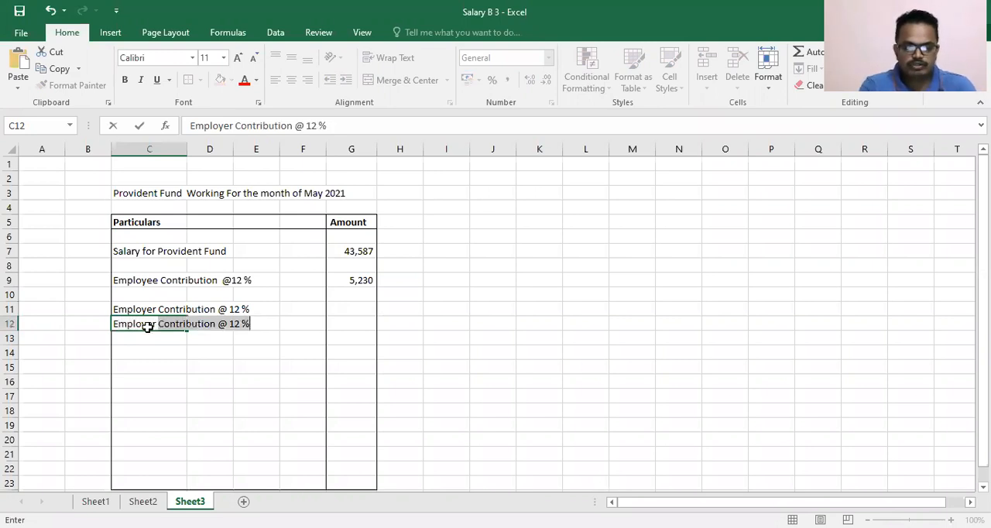
{"action": "key", "text": "F2"}
{"action": "key", "text": "BackSpace"}
{"action": "key", "text": "BackSpace"}
{"action": "key", "text": "BackSpace"}
{"action": "key", "text": "BackSpace"}
{"action": "type", "text": "3.67"}
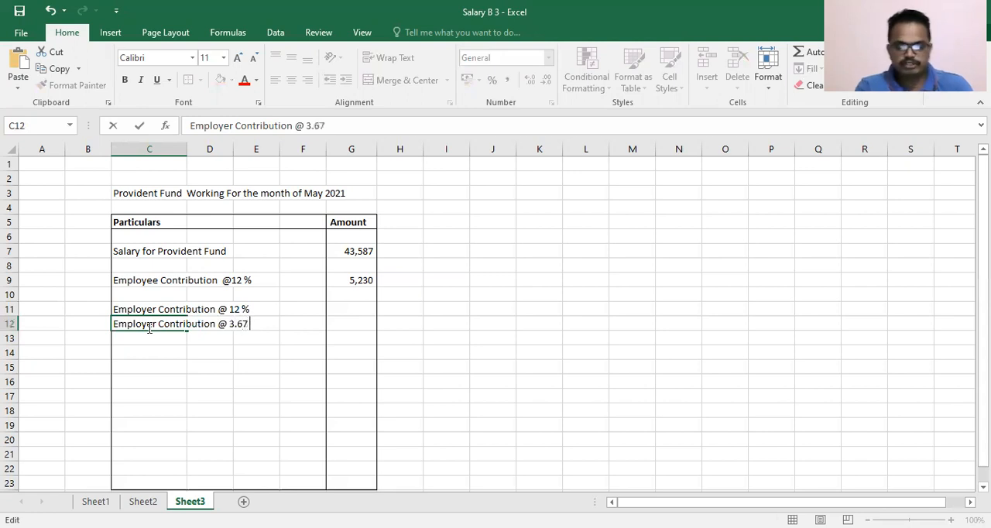
{"action": "type", "text": " %"}
{"action": "key", "text": "Return"}
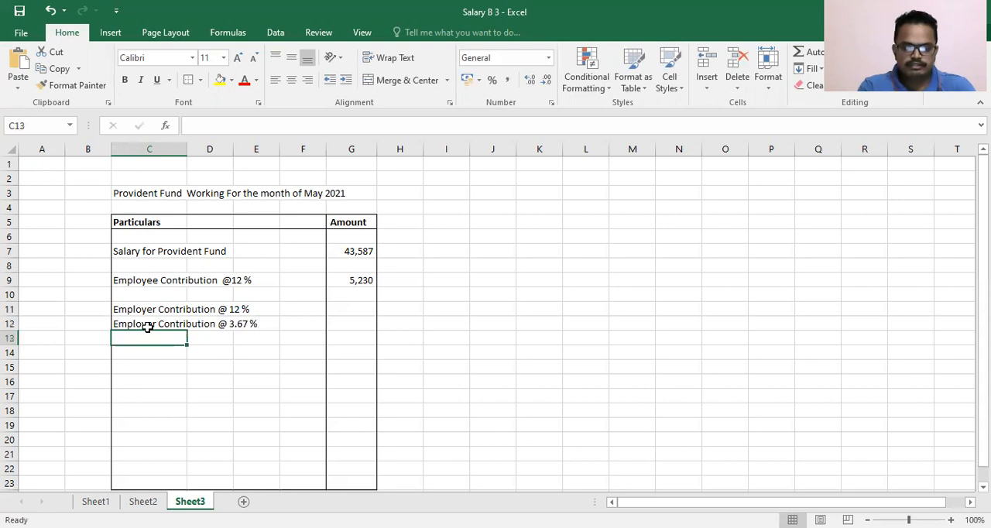
- Move the 3.67 % employer contribution label down one row to cell C13, leaving C12 blank
{"action": "key", "text": "ctrl+d"}
{"action": "key", "text": "Up"}
{"action": "key", "text": "Delete"}
{"action": "key", "text": "Down"}
{"action": "key", "text": "Down"}
{"action": "key", "text": "Down"}
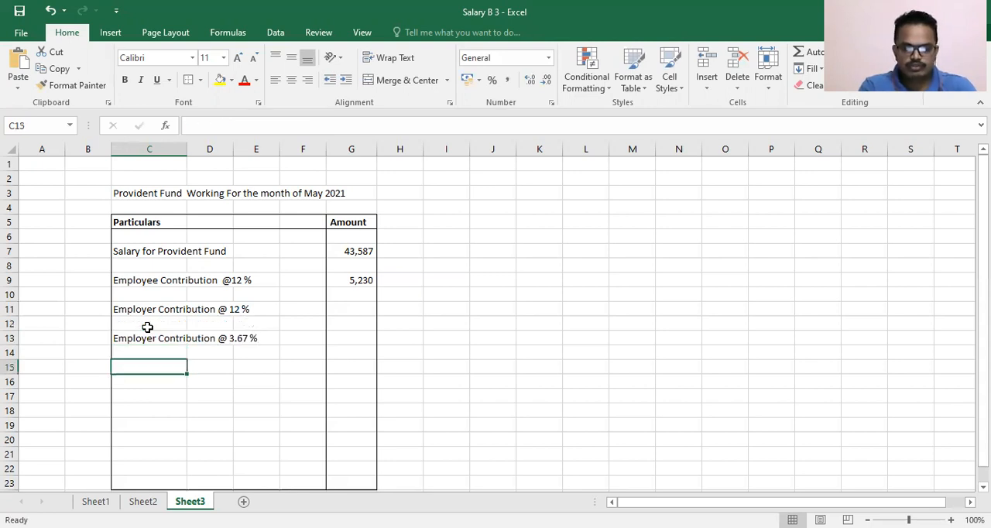
- Enter the label "PensionFund 8.33 %" in cell C14
{"action": "key", "text": "Up"}
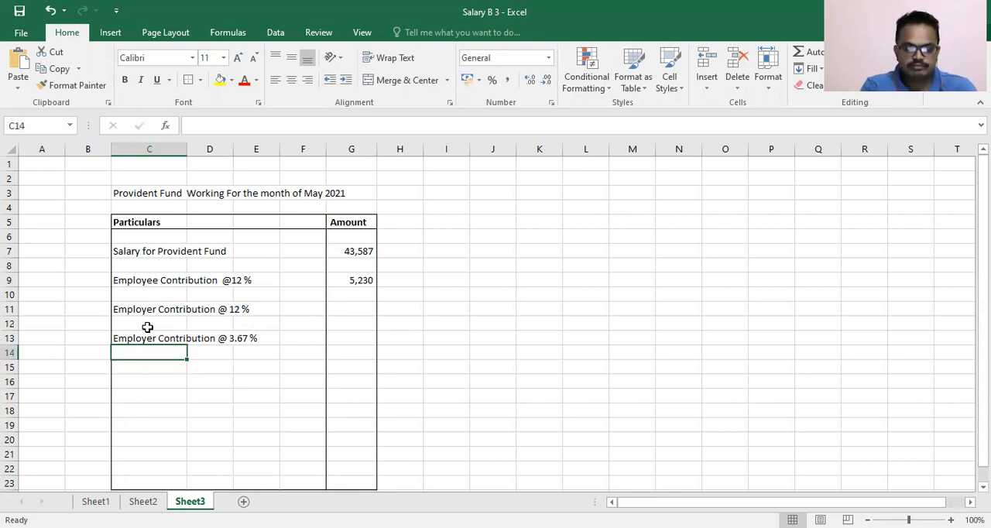
{"action": "type", "text": "Pens"}
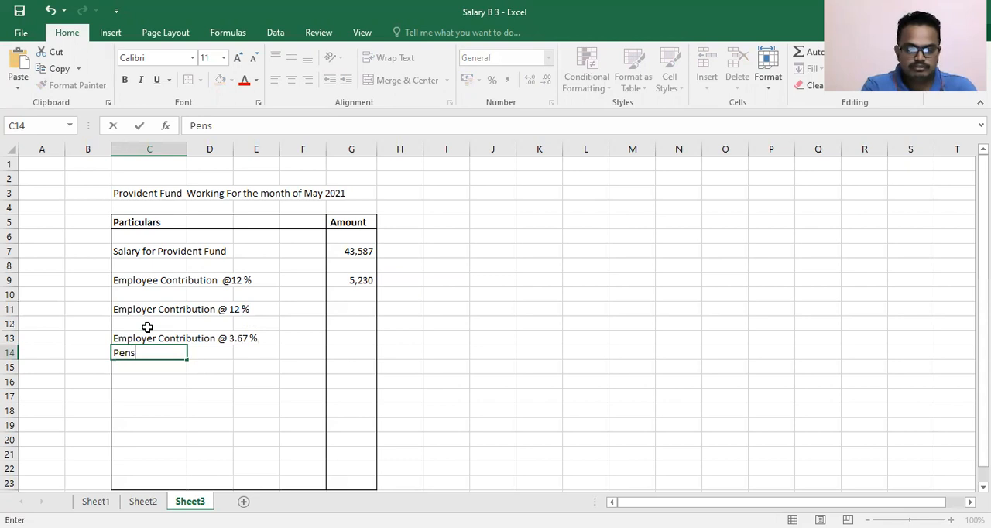
{"action": "type", "text": "ionFund"}
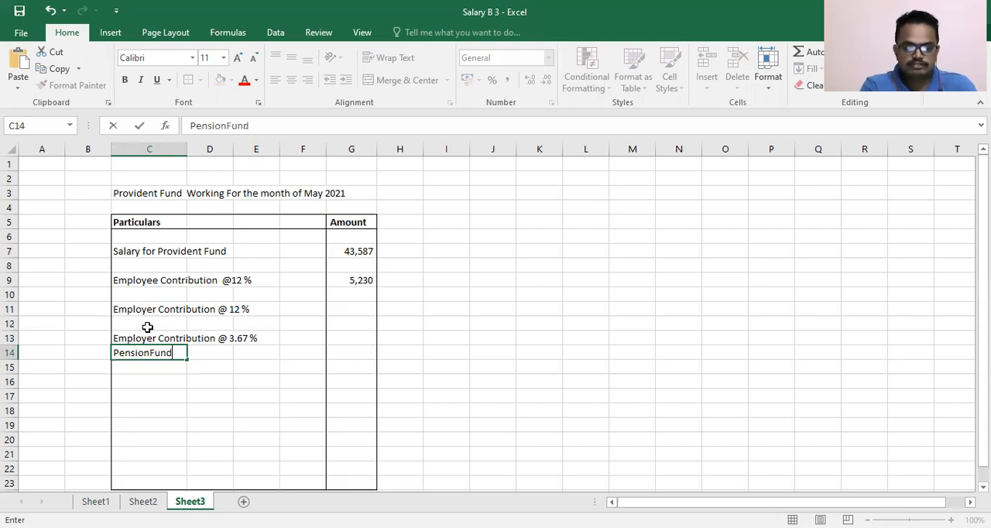
{"action": "type", "text": " 8."}
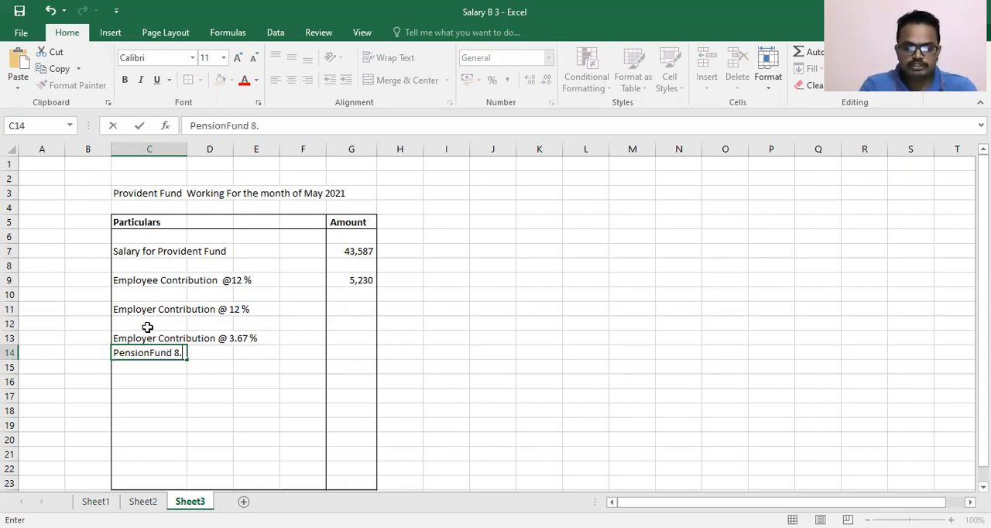
{"action": "type", "text": "33 %"}
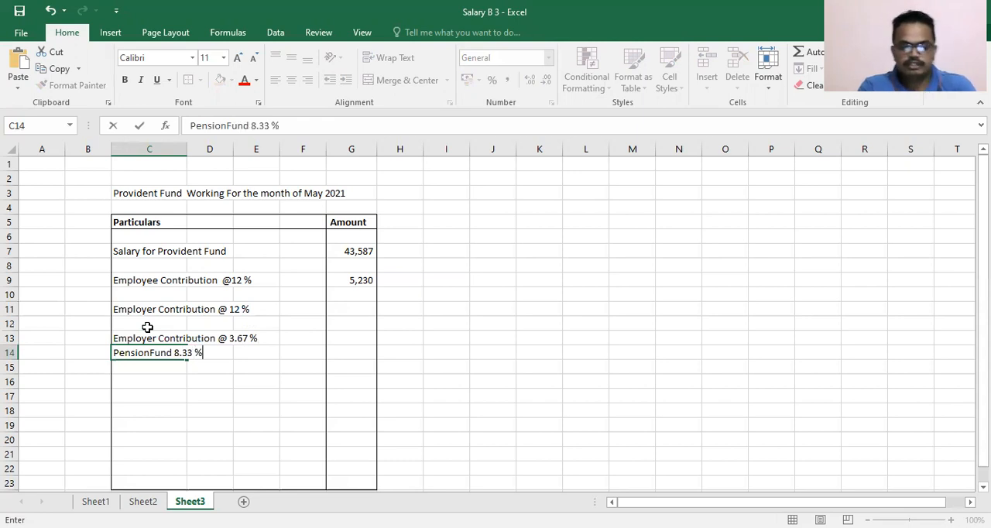
- Insert a "%" before 8.33 in the C14 label so it reads "PensionFund % 8.33 %", and select cell F13
{"action": "key", "text": "Left"}
{"action": "key", "text": "Left"}
{"action": "key", "text": "Right"}
{"action": "key", "text": "Right"}
{"action": "key", "text": "F2"}
{"action": "key", "text": "Left"}
{"action": "key", "text": "Left"}
{"action": "key", "text": "Left"}
{"action": "key", "text": "Left"}
{"action": "key", "text": "Left"}
{"action": "key", "text": "Left"}
{"action": "type", "text": "%"}
{"action": "key", "text": "Return"}
{"action": "key", "text": "Right"}
{"action": "key", "text": "Right"}
{"action": "key", "text": "Up"}
{"action": "key", "text": "Up"}
{"action": "key", "text": "Right"}
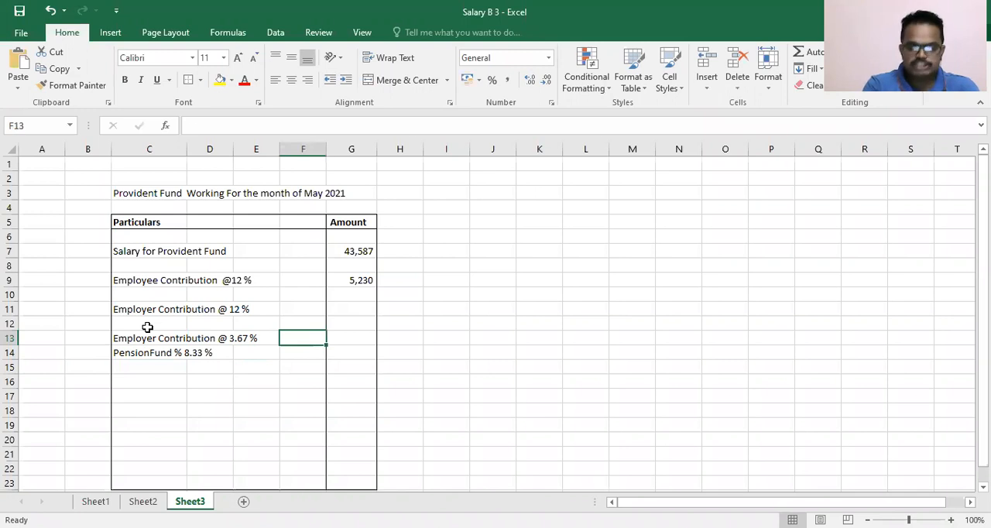
{"action": "type", "text": "="}
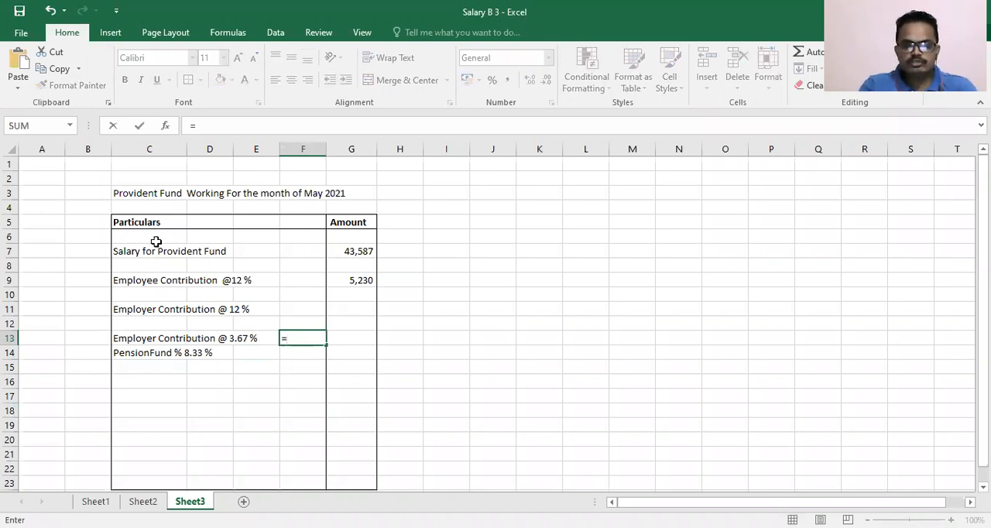
{"action": "left_click", "coordinate": [355, 252]}
{"action": "type", "text": "3.67"}
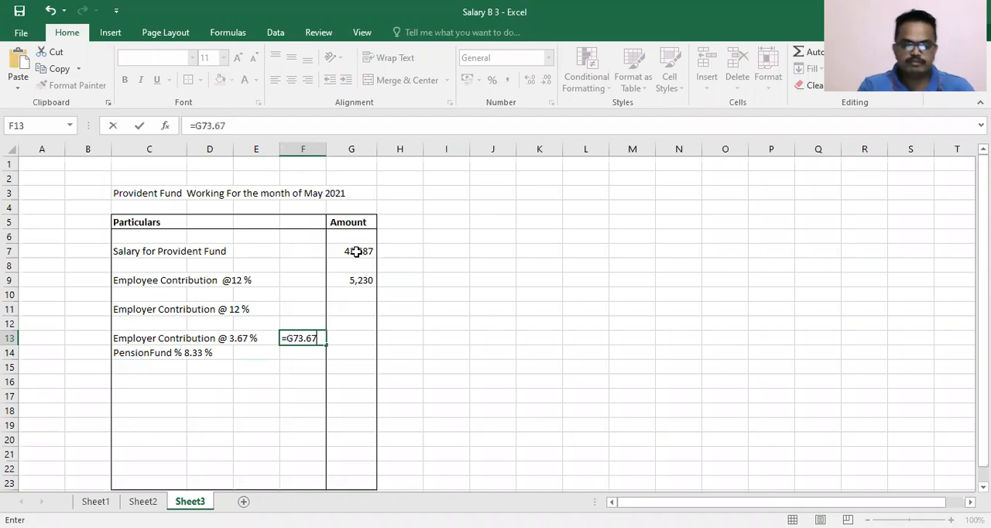
{"action": "type", "text": "%"}
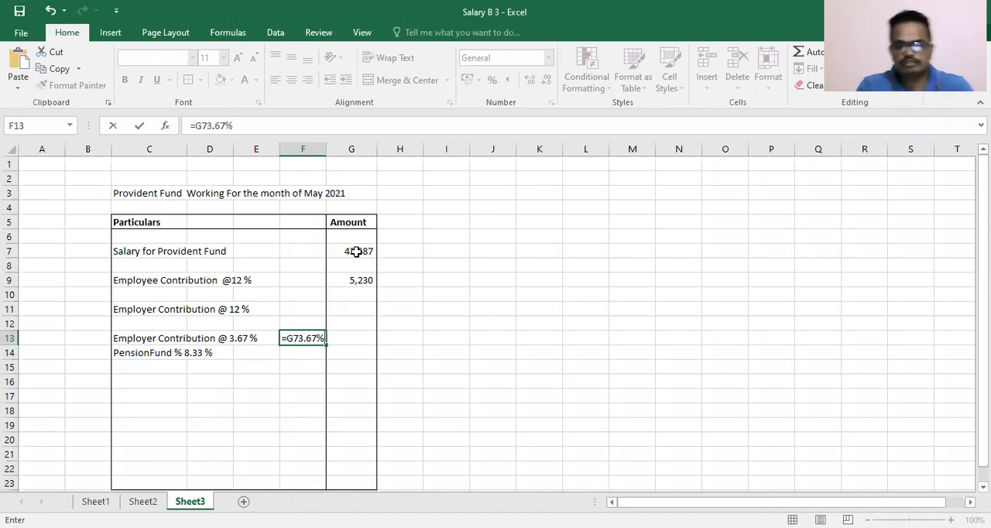
{"action": "key", "text": "Escape"}
- Calculate the employer's 3.67 % contribution in cell F13 with the formula =G7*3.67%
{"action": "type", "text": "="}
{"action": "key", "text": "Up"}
{"action": "key", "text": "Up"}
{"action": "key", "text": "Up"}
{"action": "key", "text": "Right"}
{"action": "key", "text": "Up"}
{"action": "key", "text": "Up"}
{"action": "key", "text": "Up"}
{"action": "key", "text": "Right"}
{"action": "key", "text": "Left"}
{"action": "type", "text": "*3.6"}
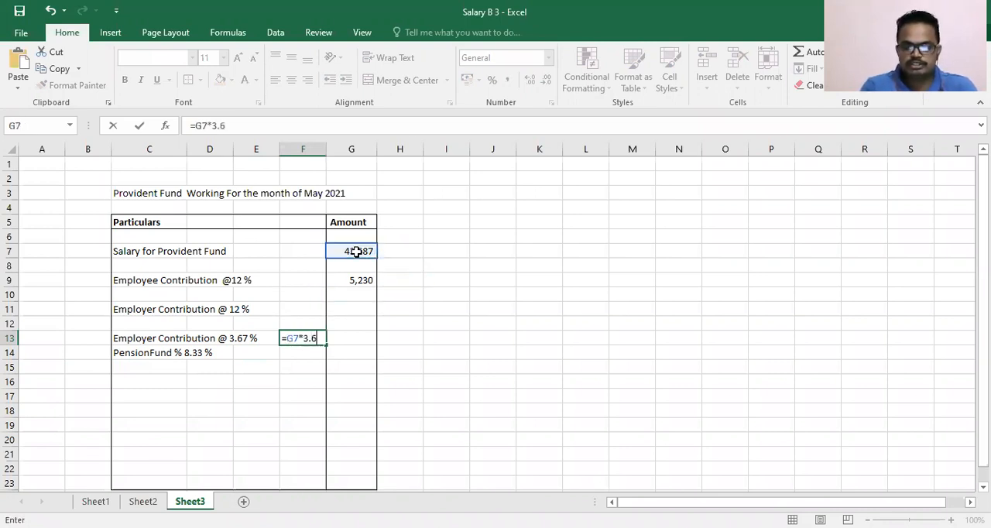
{"action": "type", "text": "7%"}
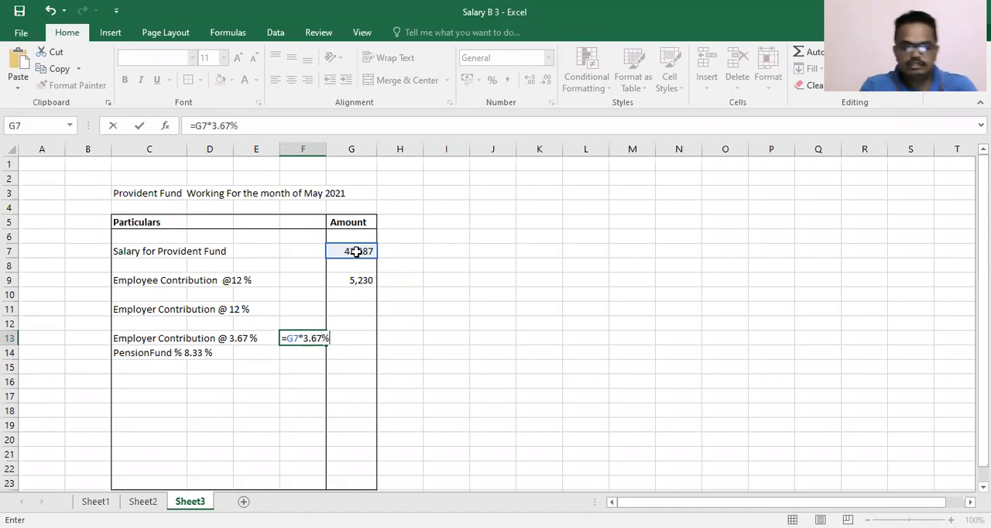
{"action": "key", "text": "Return"}
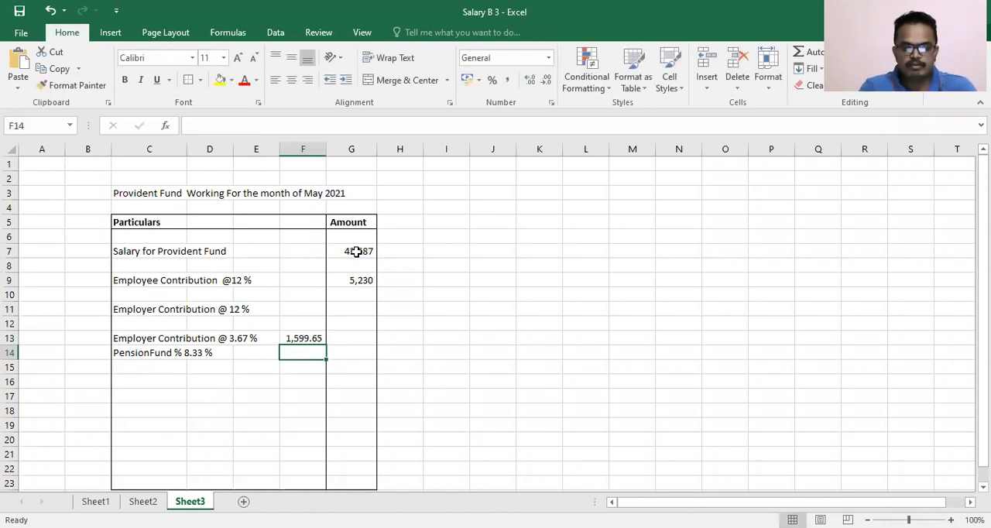
- Calculate the pension fund amount in cell F14 with the formula =G7*8.33%
{"action": "key", "text": "Left"}
{"action": "key", "text": "Left"}
{"action": "key", "text": "Left"}
{"action": "key", "text": "Right"}
{"action": "key", "text": "Right"}
{"action": "key", "text": "Right"}
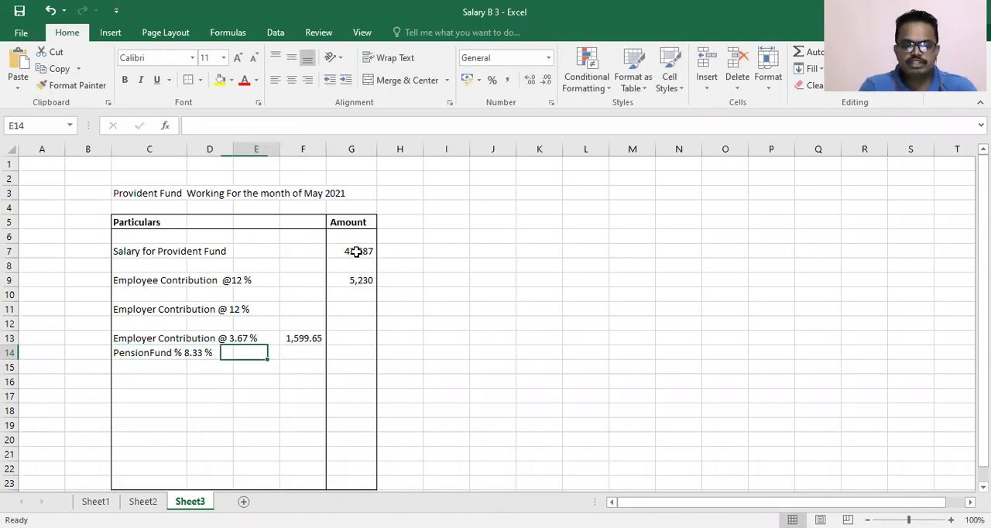
{"action": "type", "text": "="}
{"action": "key", "text": "Up"}
{"action": "key", "text": "Up"}
{"action": "key", "text": "Up"}
{"action": "key", "text": "Up"}
{"action": "key", "text": "Up"}
{"action": "key", "text": "Up"}
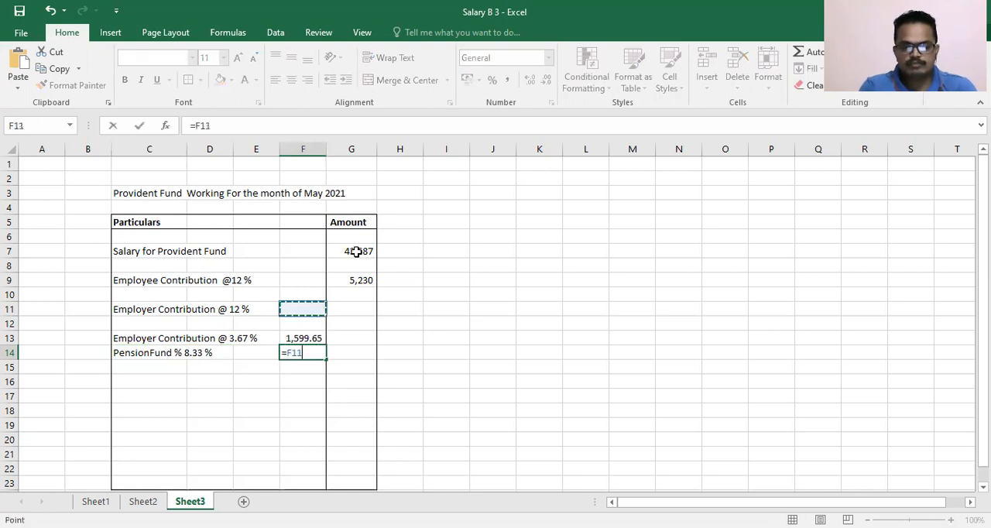
{"action": "key", "text": "Right"}
{"action": "key", "text": "Up"}
{"action": "type", "text": "*8"}
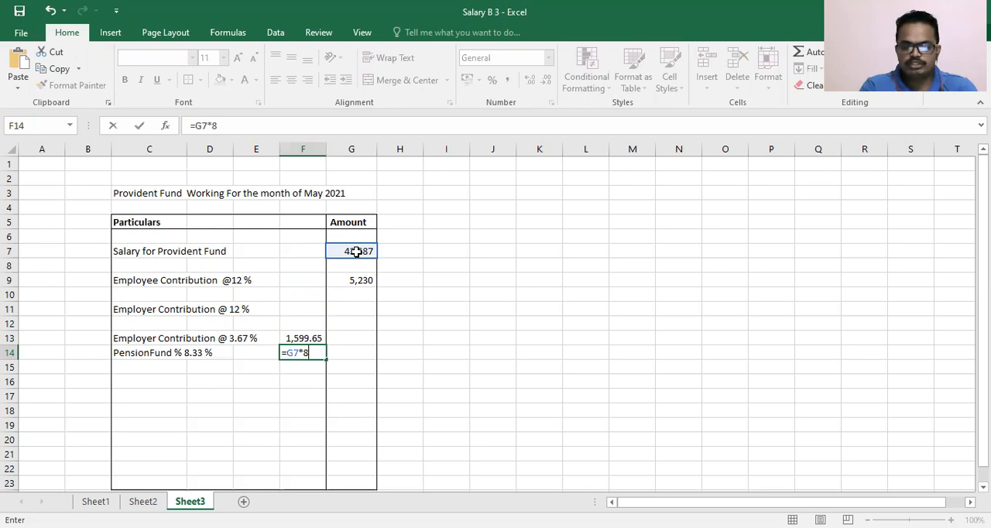
{"action": "type", "text": ".33%"}
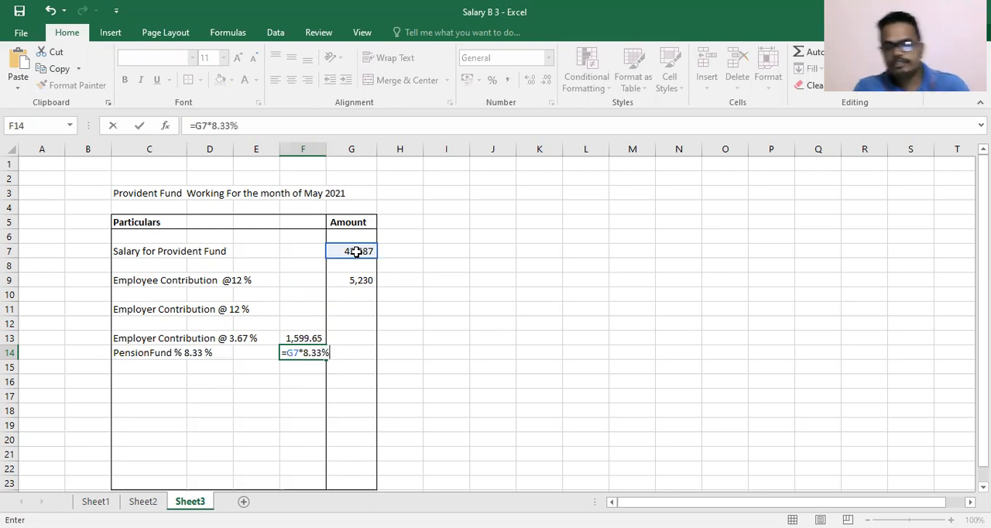
{"action": "key", "text": "Return"}
- Add the 3.67 % contribution and the pension fund amount in cell G11 with the formula =F13+F14
{"action": "key", "text": "Right"}
{"action": "key", "text": "Up"}
{"action": "key", "text": "Up"}
{"action": "key", "text": "Up"}
{"action": "key", "text": "Up"}
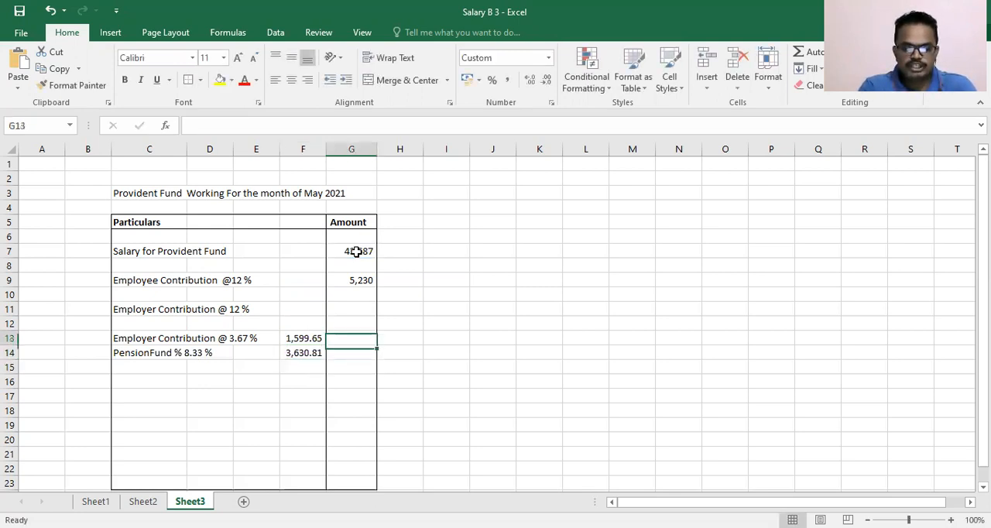
{"action": "key", "text": "Left"}
{"action": "key", "text": "Down"}
{"action": "key", "text": "Down"}
{"action": "type", "text": "+"}
{"action": "key", "text": "Left"}
{"action": "key", "text": "Down"}
{"action": "key", "text": "Down"}
{"action": "key", "text": "Down"}
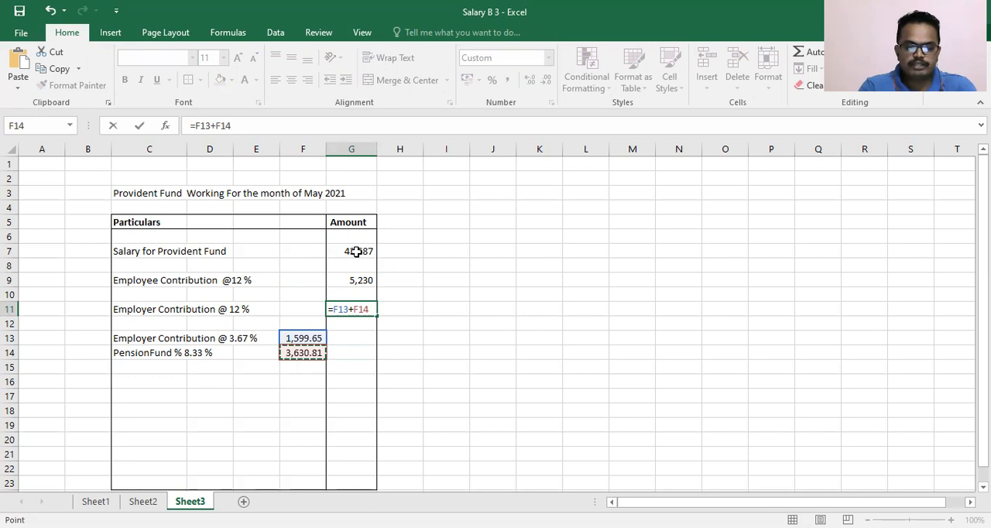
{"action": "key", "text": "Return"}
{"action": "key", "text": "Up"}
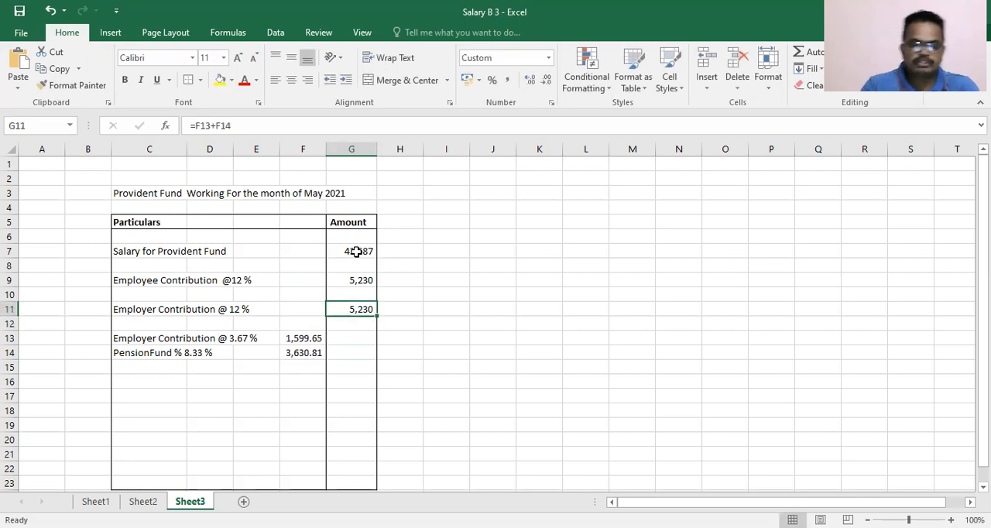
{"action": "left_click", "coordinate": [361, 280]}
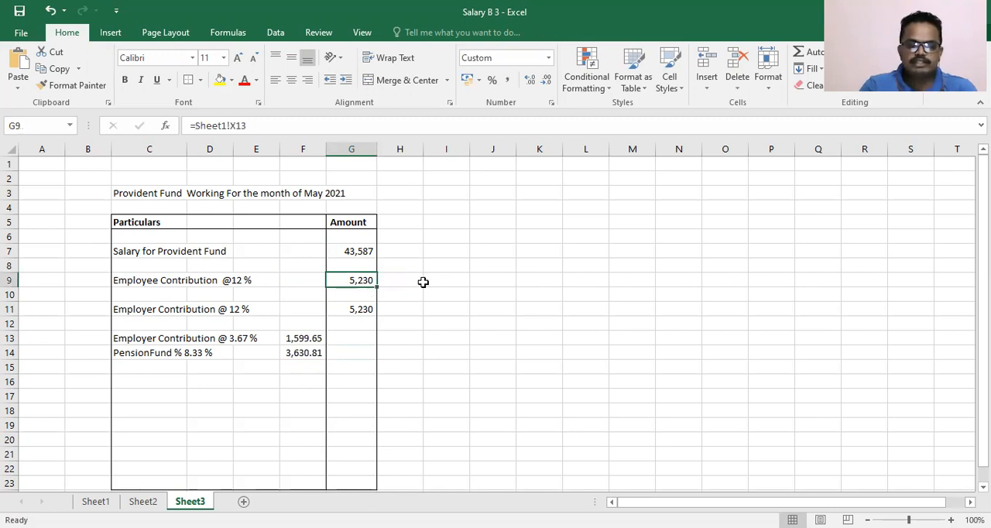
{"action": "left_click", "coordinate": [353, 309]}
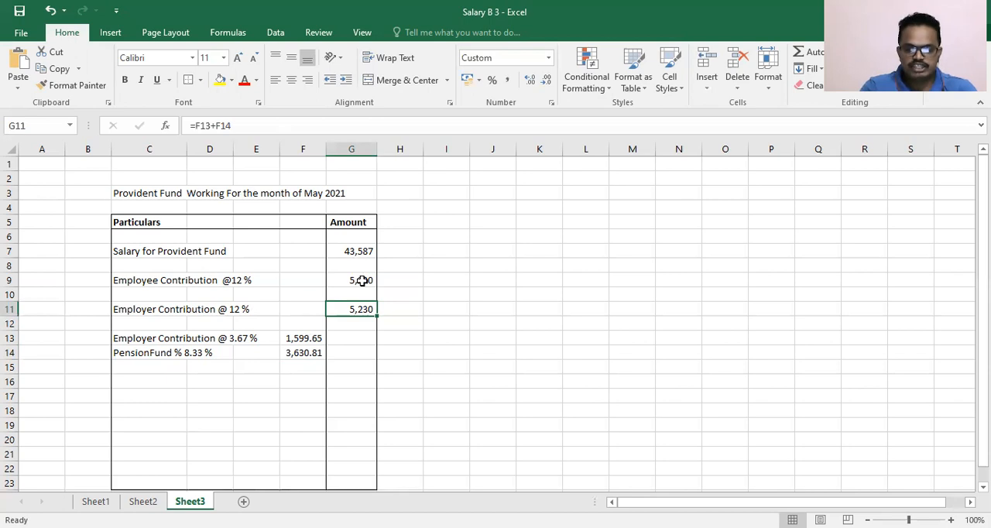
{"action": "left_click", "coordinate": [420, 280]}
{"action": "left_click", "coordinate": [385, 309]}
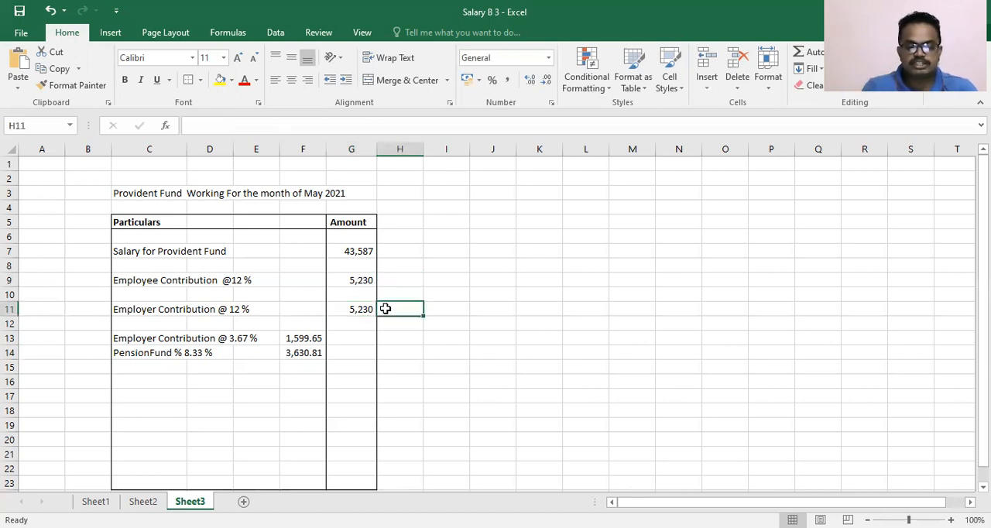
- Add an outside border around cells C16:G16 for the total row, and select cell G16
{"action": "left_click_drag", "start_coordinate": [129, 387], "coordinate": [362, 383]}
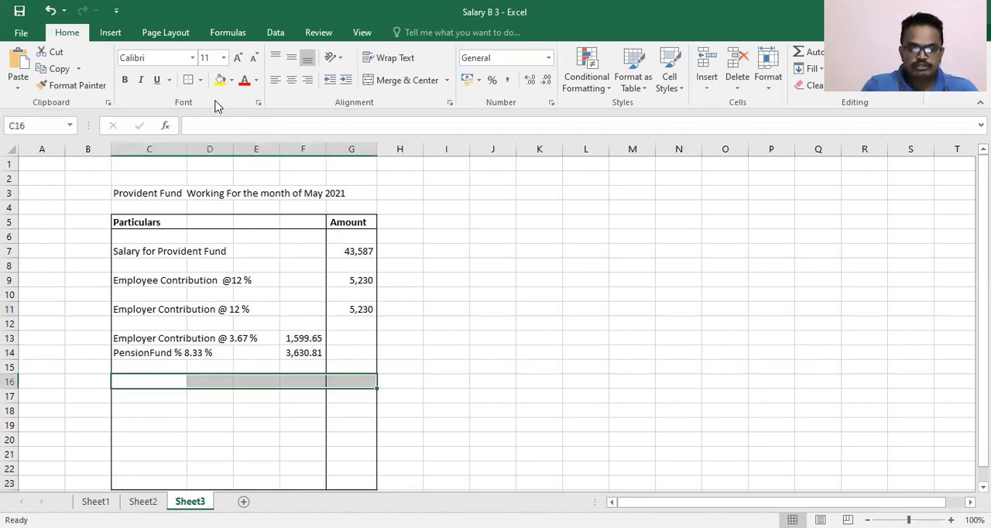
{"action": "left_click", "coordinate": [189, 79]}
{"action": "left_click", "coordinate": [349, 256]}
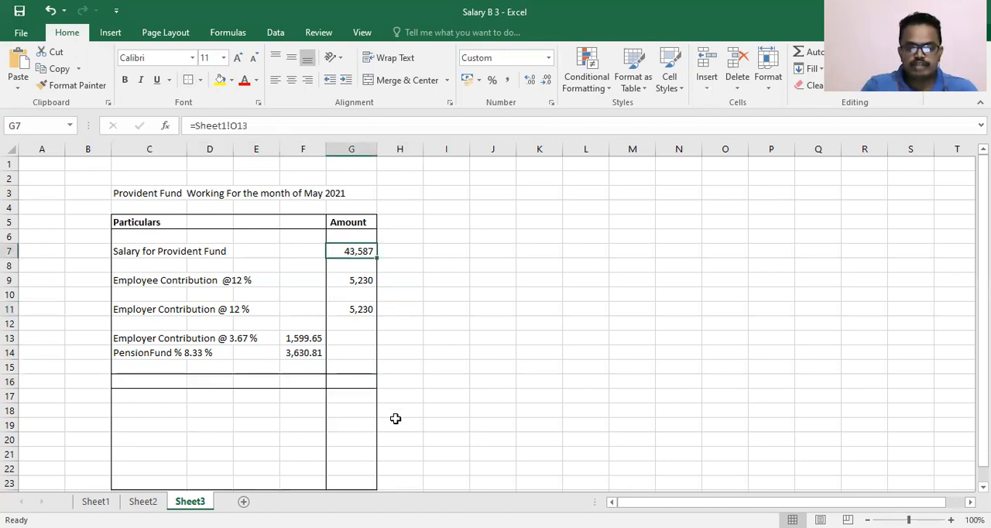
{"action": "left_click", "coordinate": [351, 379]}
{"action": "type", "text": "="}
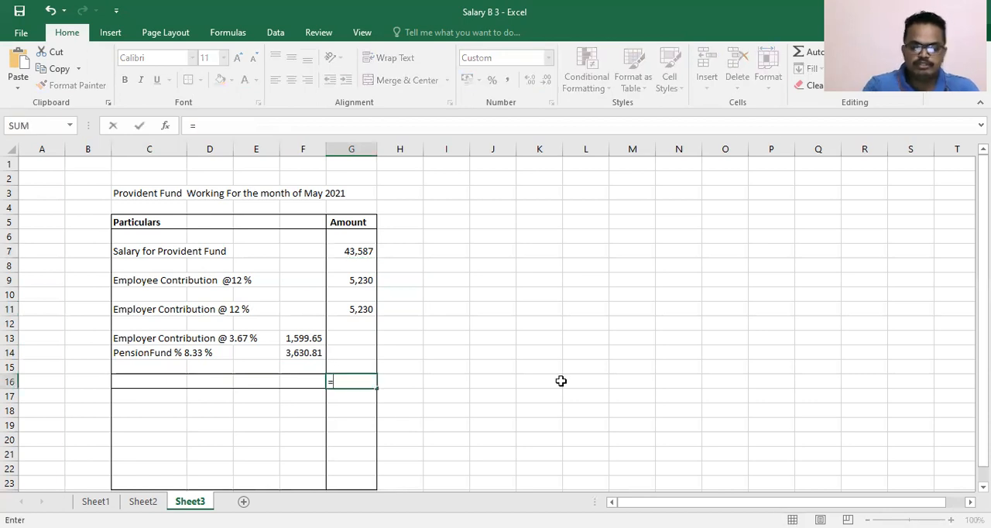
{"action": "key", "text": "Up"}
{"action": "key", "text": "Up"}
{"action": "key", "text": "Up"}
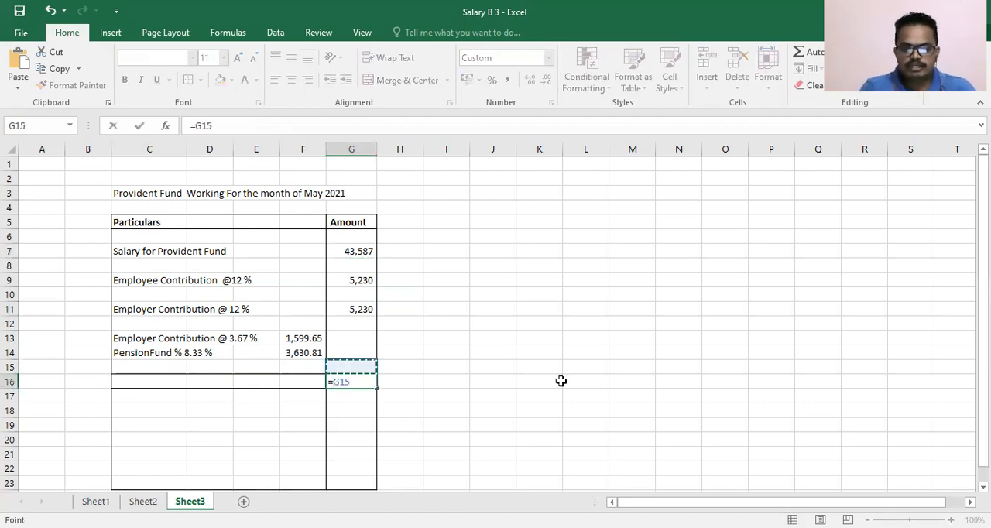
{"action": "key", "text": "Escape"}
- Total the employee and employer contributions in cell G16 with the formula =G9+G11
{"action": "type", "text": "="}
{"action": "key", "text": "Up"}
{"action": "key", "text": "Up"}
{"action": "key", "text": "Up"}
{"action": "key", "text": "Up"}
{"action": "key", "text": "Up"}
{"action": "key", "text": "Up"}
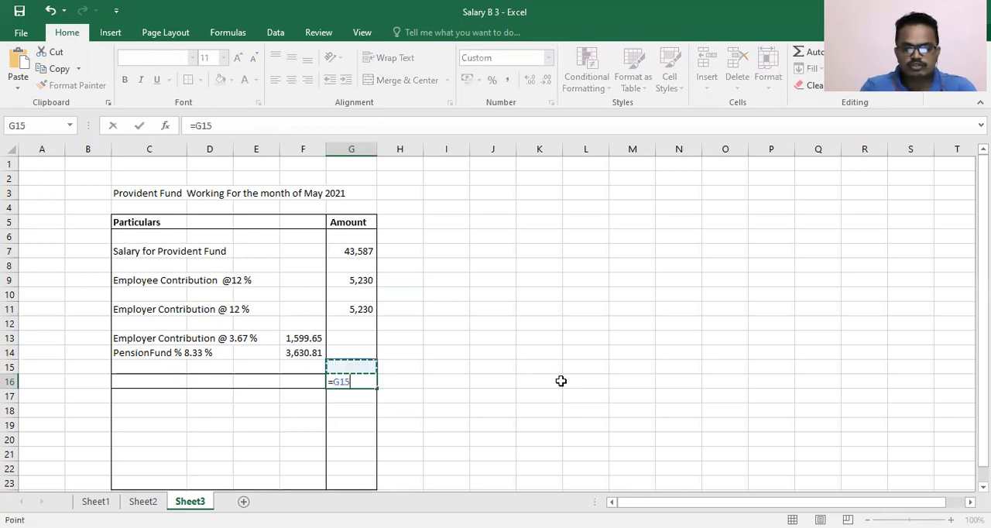
{"action": "key", "text": "Up"}
{"action": "type", "text": "+"}
{"action": "key", "text": "Up"}
- Label the total row by entering "Total Contribution" in cell D16
{"action": "key", "text": "Up"}
{"action": "key", "text": "Up"}
{"action": "key", "text": "Up"}
{"action": "key", "text": "Up"}
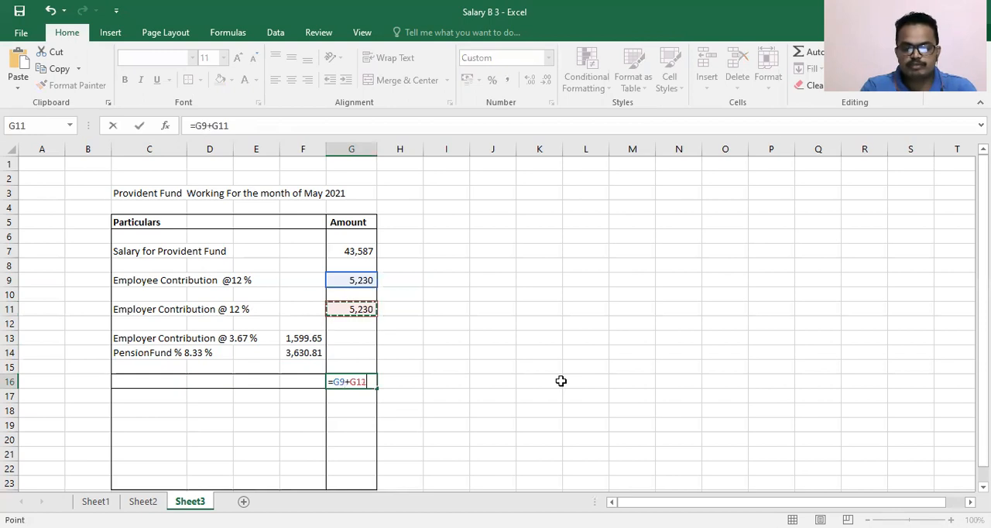
{"action": "key", "text": "Return"}
{"action": "key", "text": "Left"}
{"action": "key", "text": "Left"}
{"action": "key", "text": "Left"}
{"action": "key", "text": "Up"}
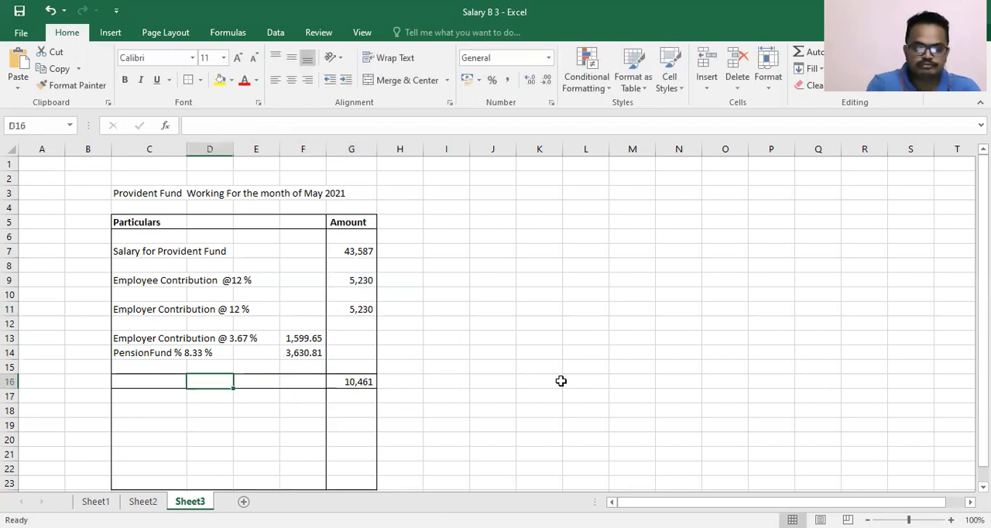
{"action": "type", "text": "Ty"}
{"action": "key", "text": "BackSpace"}
{"action": "type", "text": "otal Contribu"}
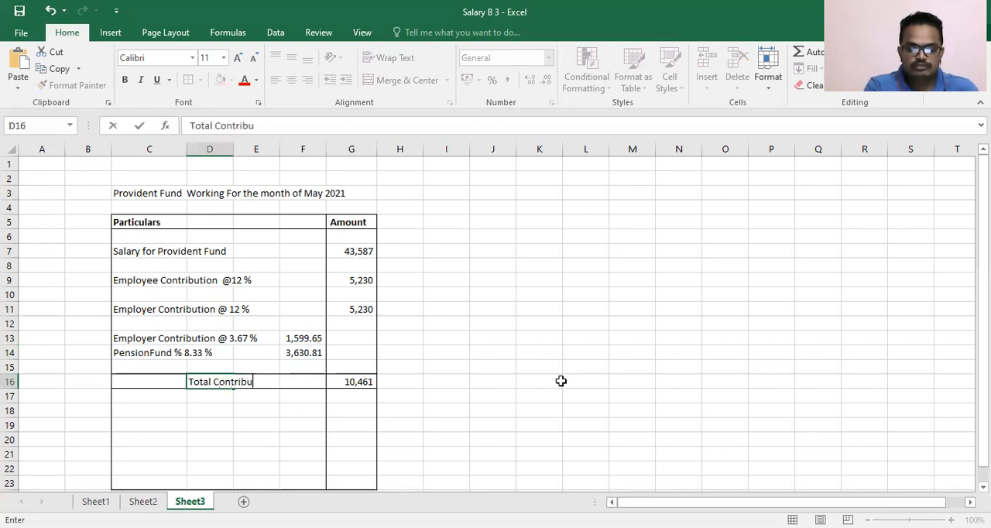
{"action": "type", "text": "tion"}
{"action": "key", "text": "Return"}
{"action": "key", "text": "Return"}
{"action": "key", "text": "Down"}
{"action": "key", "text": "Down"}
{"action": "key", "text": "Down"}
{"action": "key", "text": "Down"}
{"action": "key", "text": "Down"}
{"action": "key", "text": "Up"}
{"action": "key", "text": "Up"}
{"action": "key", "text": "Up"}
{"action": "key", "text": "Up"}
{"action": "key", "text": "Up"}
- Enter the label "PF Admin chareges A/c 2 @ 0.5 % or 500" in cell C18
{"action": "key", "text": "Left"}
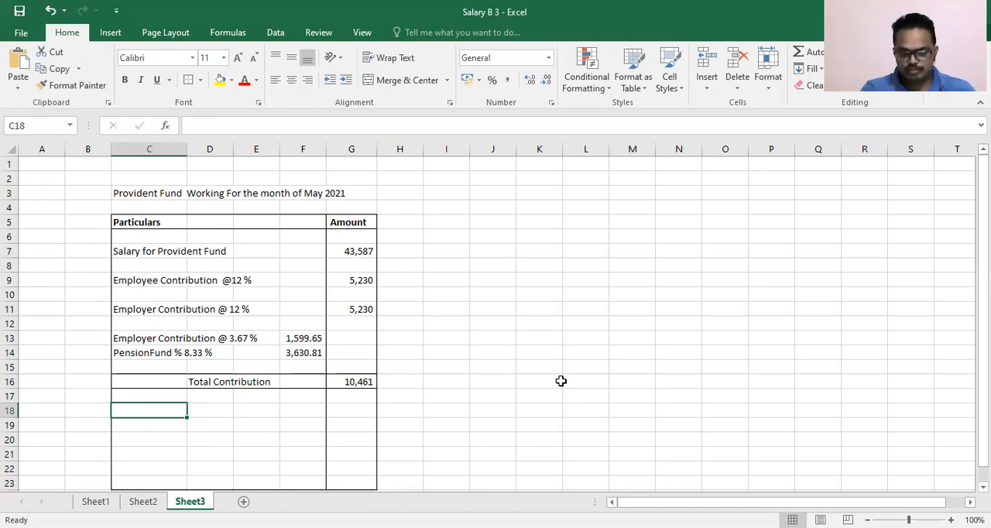
{"action": "type", "text": "PF"}
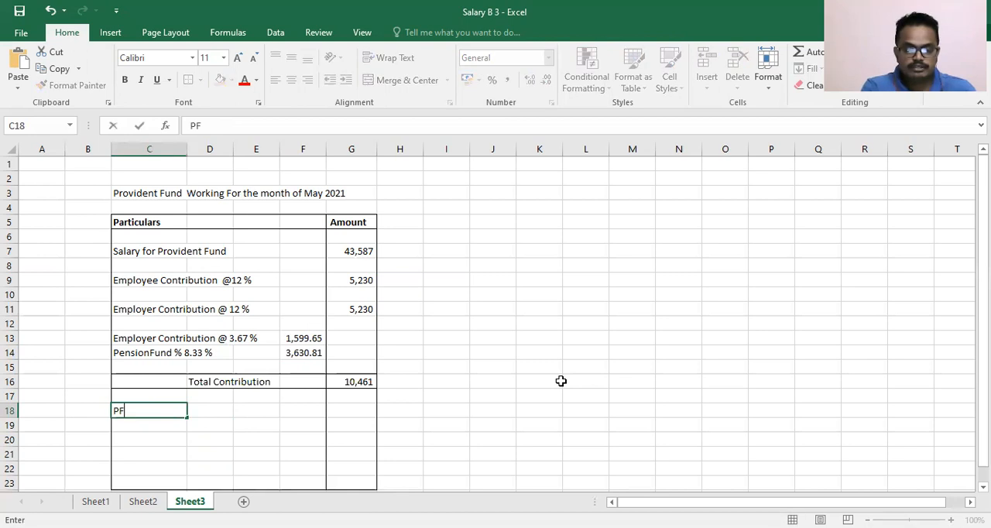
{"action": "type", "text": " Admin"}
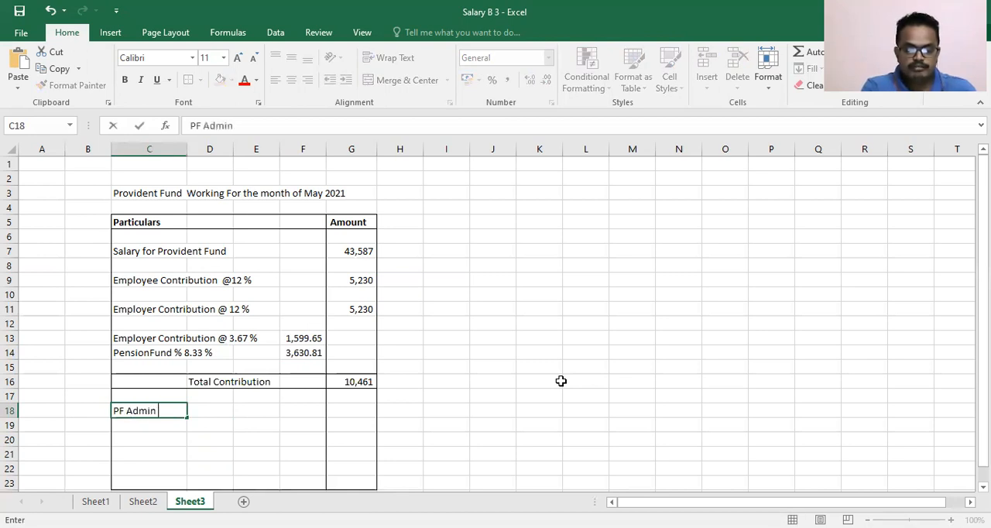
{"action": "type", "text": " charegs"}
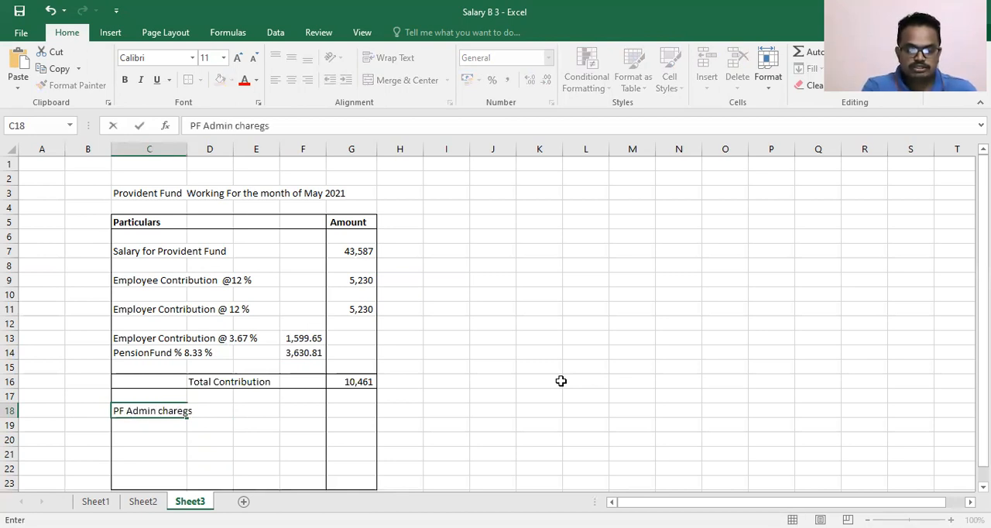
{"action": "key", "text": "BackSpace"}
{"action": "type", "text": "es "}
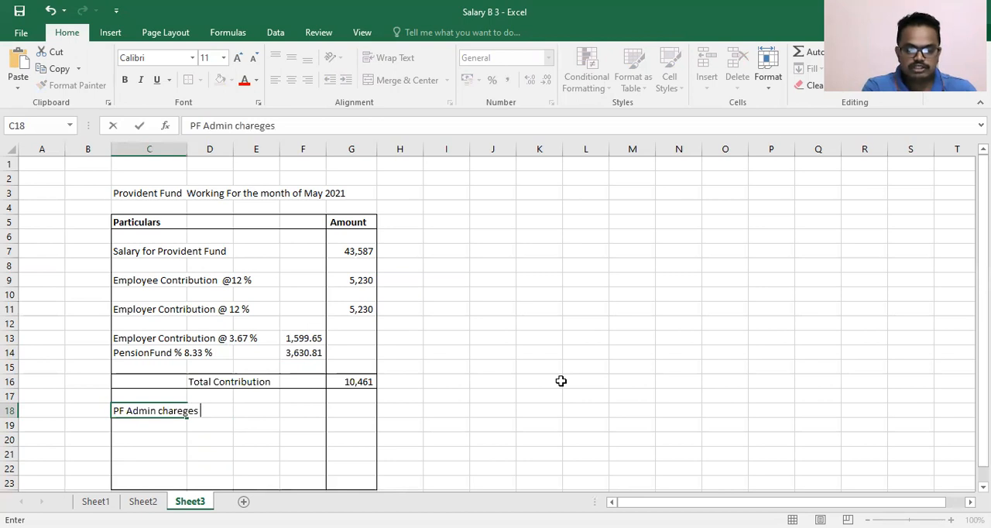
{"action": "type", "text": " A?c"}
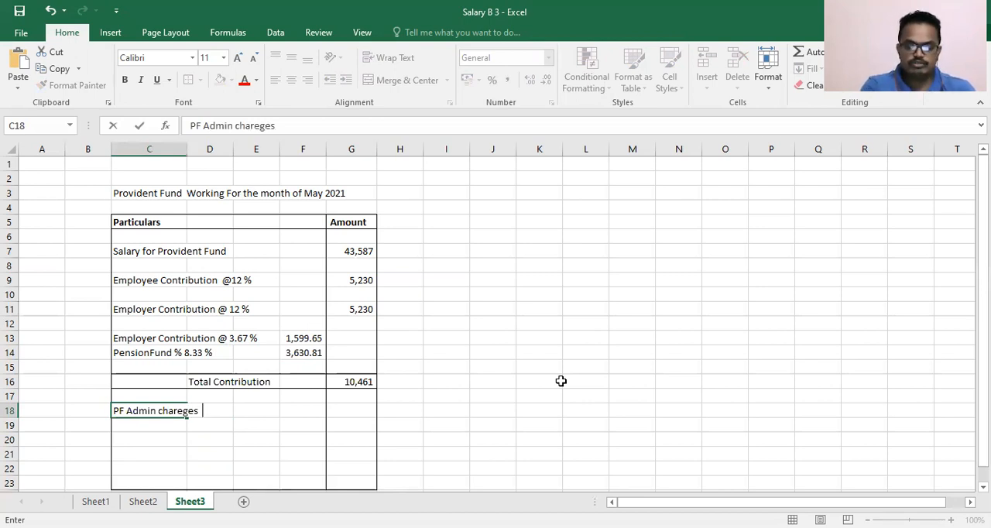
{"action": "key", "text": "BackSpace"}
{"action": "key", "text": "BackSpace"}
{"action": "type", "text": "/c 2"}
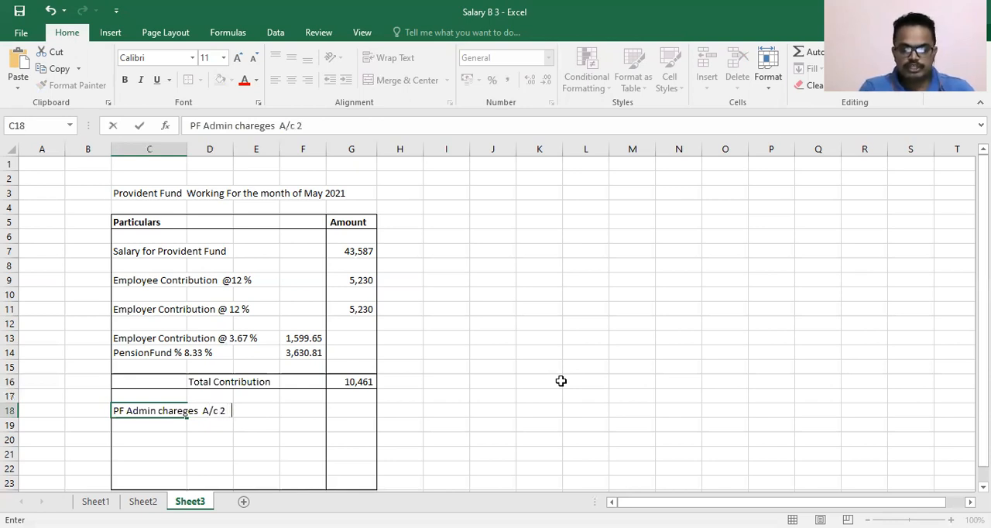
{"action": "type", "text": "  %"}
{"action": "key", "text": "BackSpace"}
{"action": "type", "text": "@ "}
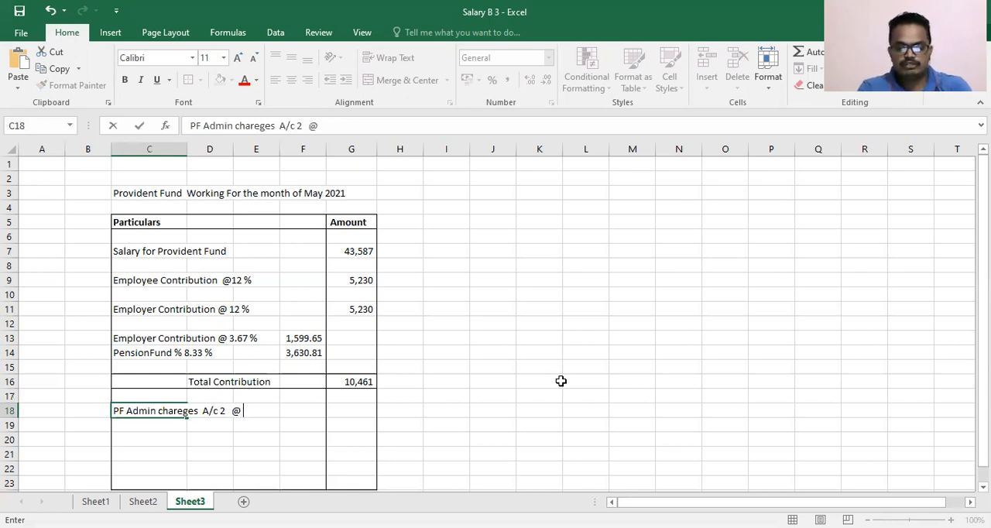
{"action": "type", "text": "0.5"}
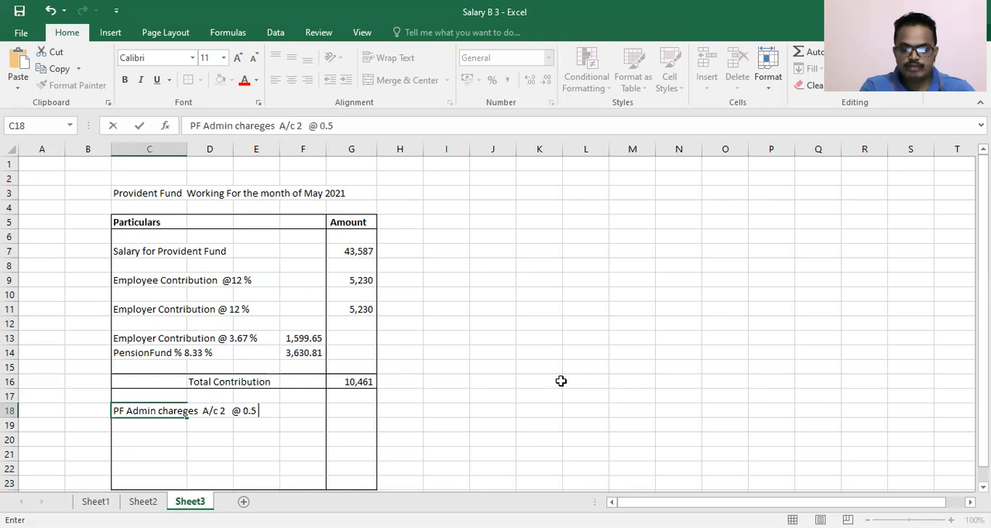
{"action": "type", "text": " %"}
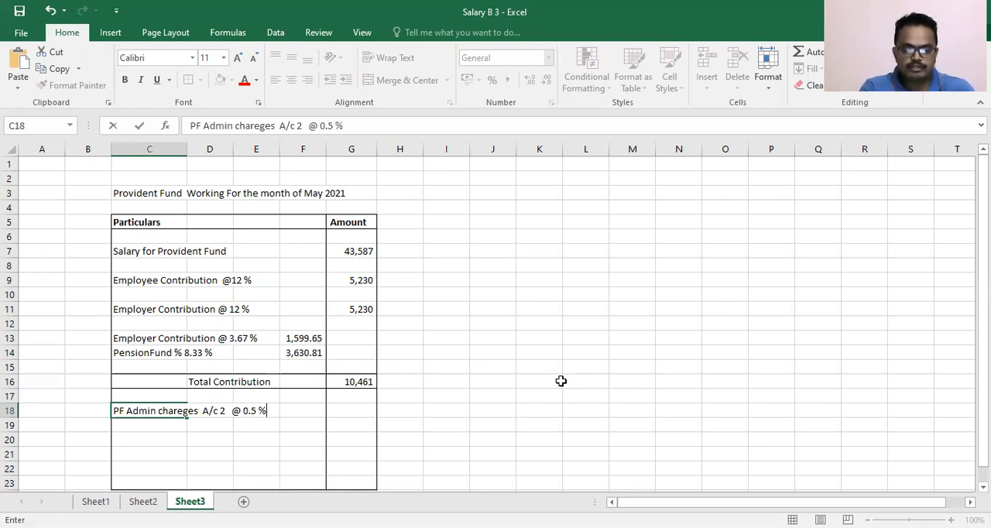
{"action": "type", "text": " or "}
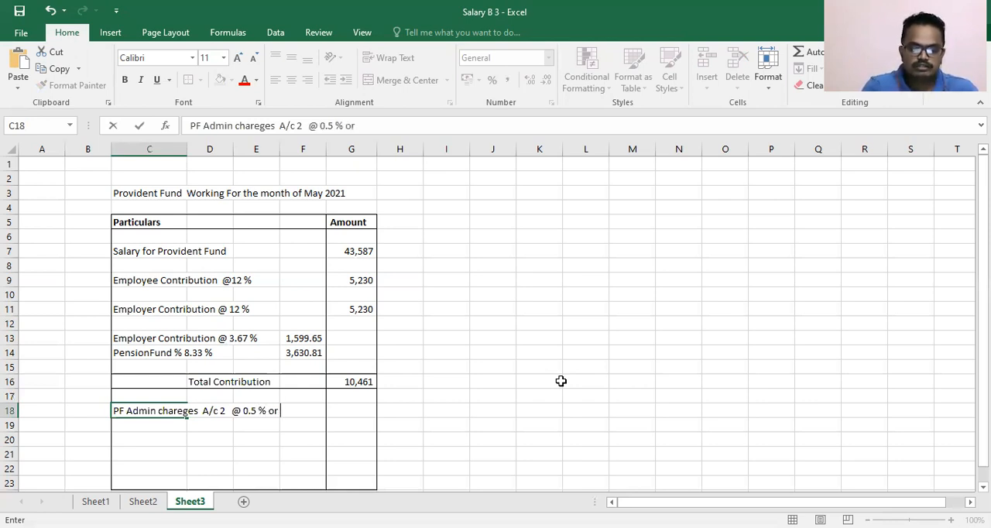
{"action": "type", "text": "500"}
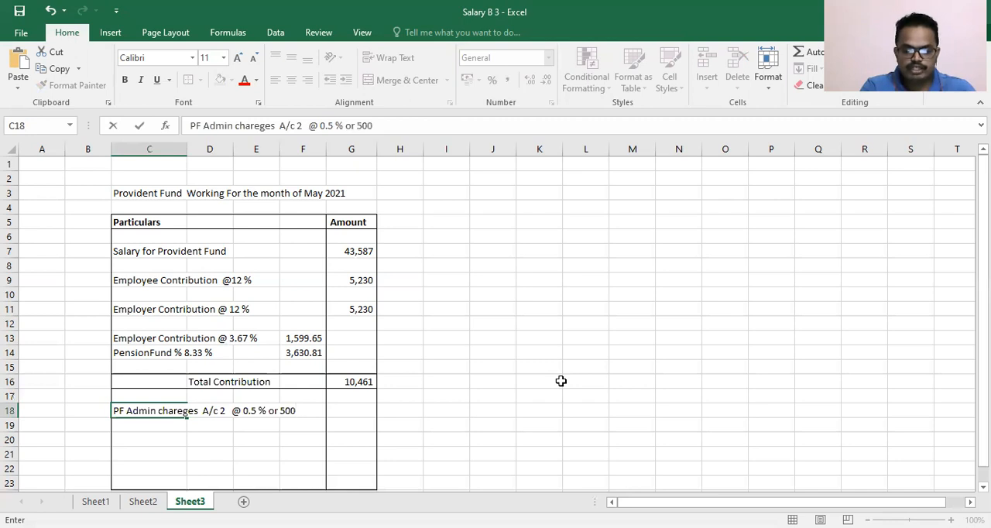
{"action": "key", "text": "Return"}
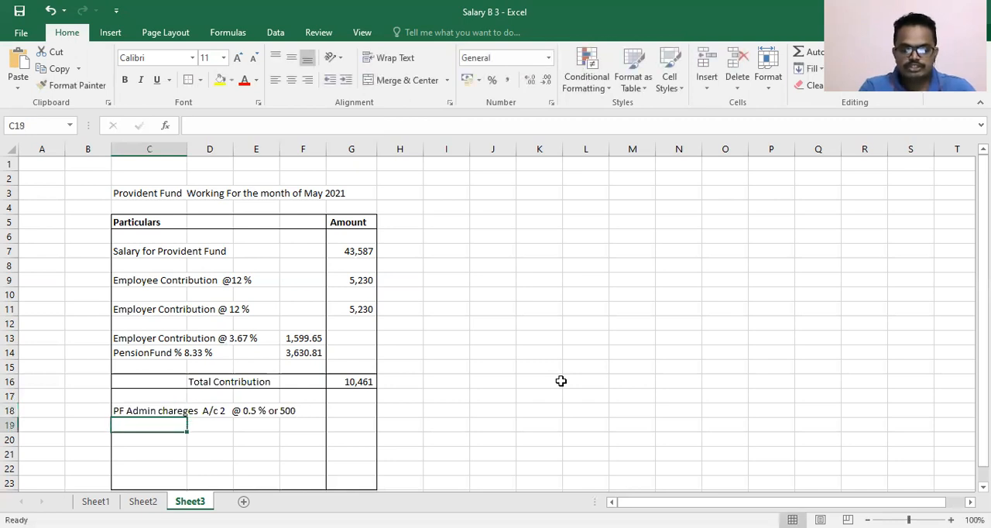
- Calculate the A/c 2 admin charges in cell G18 with the formula =G7*0.5%
{"action": "key", "text": "Up"}
{"action": "key", "text": "Right"}
{"action": "key", "text": "Right"}
{"action": "key", "text": "Right"}
{"action": "key", "text": "Right"}
{"action": "type", "text": "="}
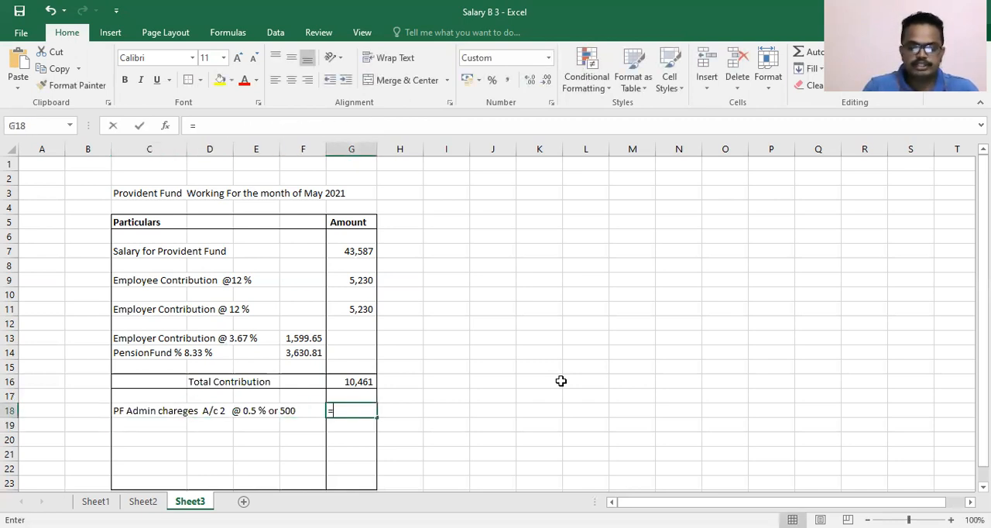
{"action": "key", "text": "Up"}
{"action": "key", "text": "Up"}
{"action": "key", "text": "Up"}
{"action": "key", "text": "Up"}
{"action": "key", "text": "Up"}
{"action": "key", "text": "Up"}
{"action": "key", "text": "Up"}
{"action": "key", "text": "Up"}
{"action": "key", "text": "Up"}
{"action": "key", "text": "Up"}
{"action": "key", "text": "Up"}
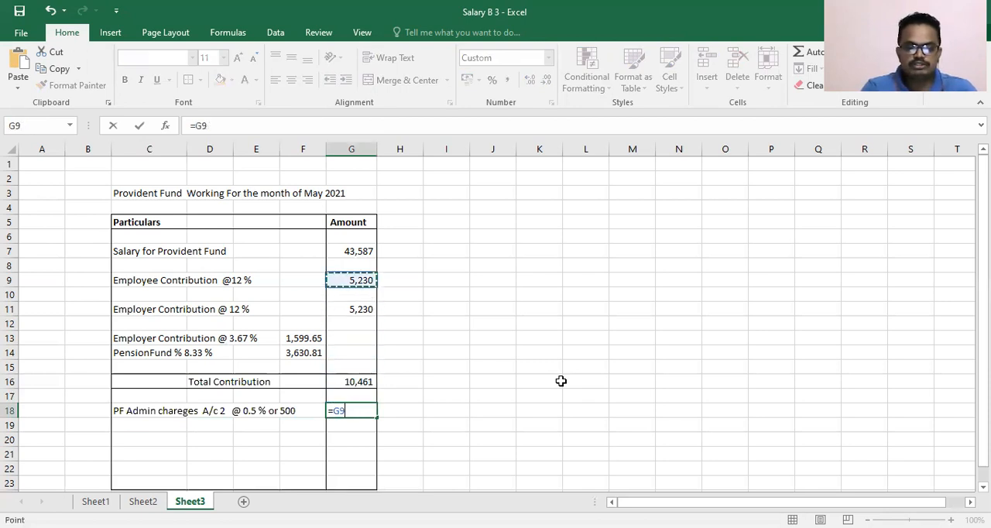
{"action": "type", "text": "*"}
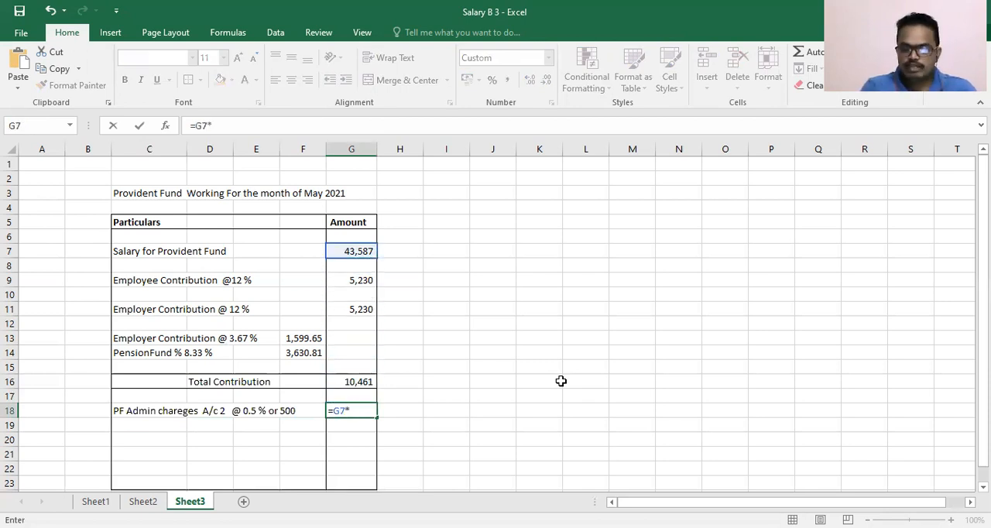
{"action": "type", "text": "0"}
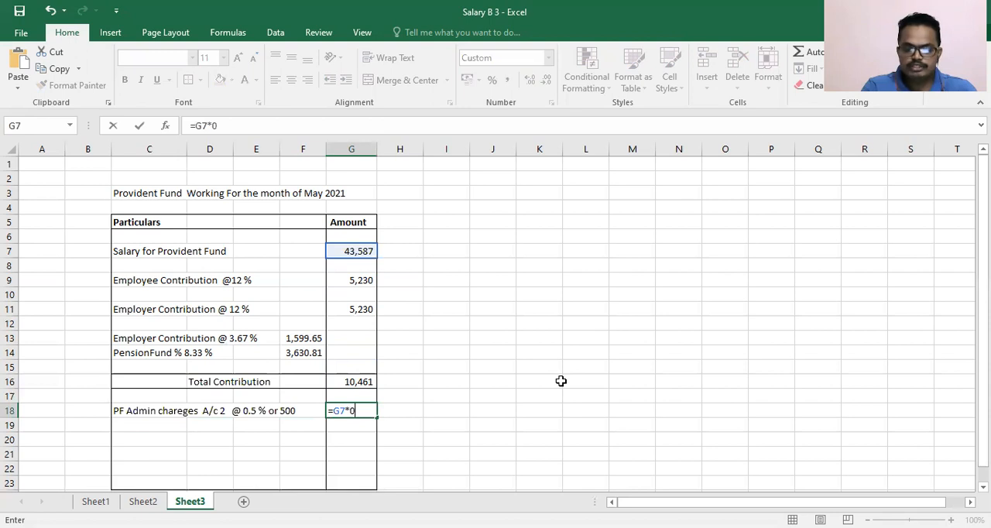
{"action": "type", "text": ".5%"}
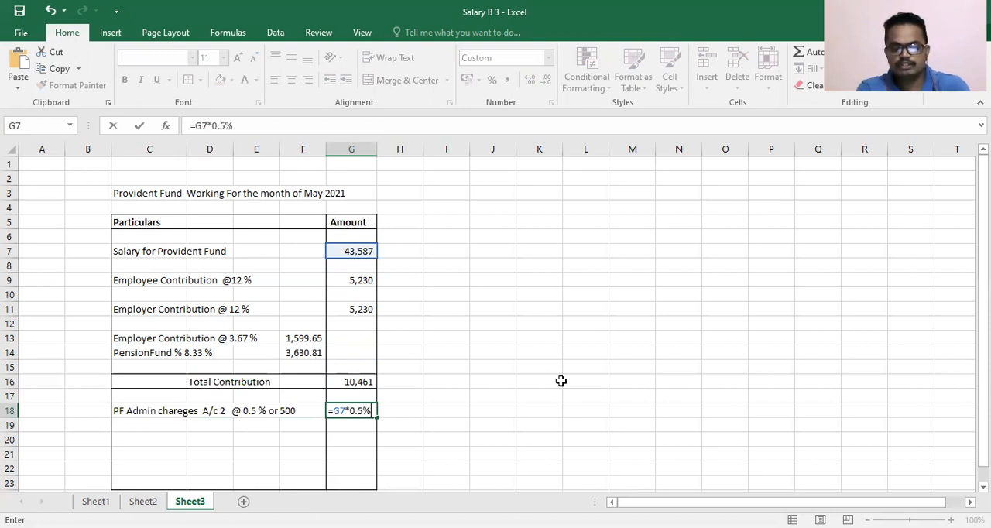
{"action": "key", "text": "Return"}
- Replace the formula in cell G18 with the fixed amount 500 for the A/c 2 admin charges
{"action": "key", "text": "Up"}
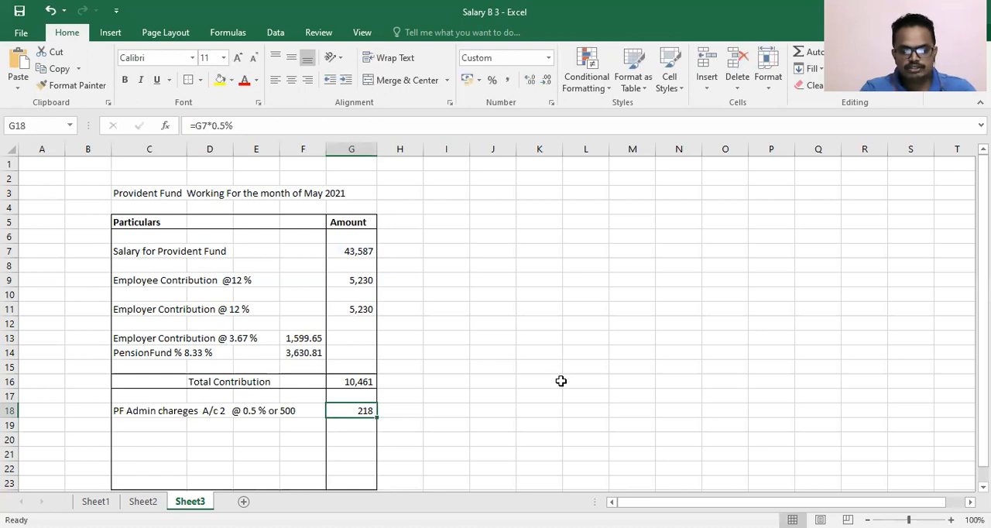
{"action": "type", "text": "5000"}
{"action": "key", "text": "BackSpace"}
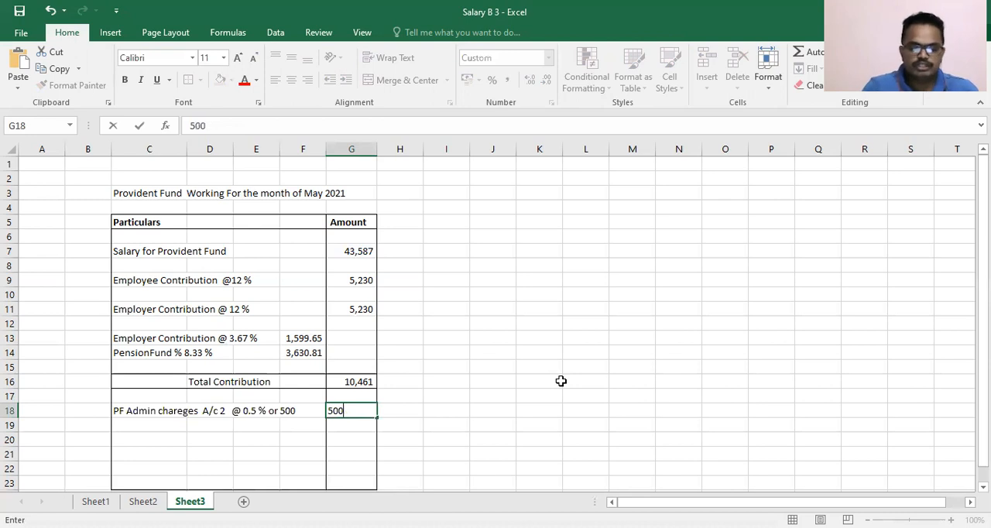
{"action": "key", "text": "Return"}
- Enter the label "PF Admin Charges A/c 21 # 0.5 %" in cell C20
{"action": "key", "text": "Up"}
{"action": "key", "text": "Left"}
{"action": "key", "text": "Left"}
{"action": "key", "text": "Left"}
{"action": "key", "text": "Left"}
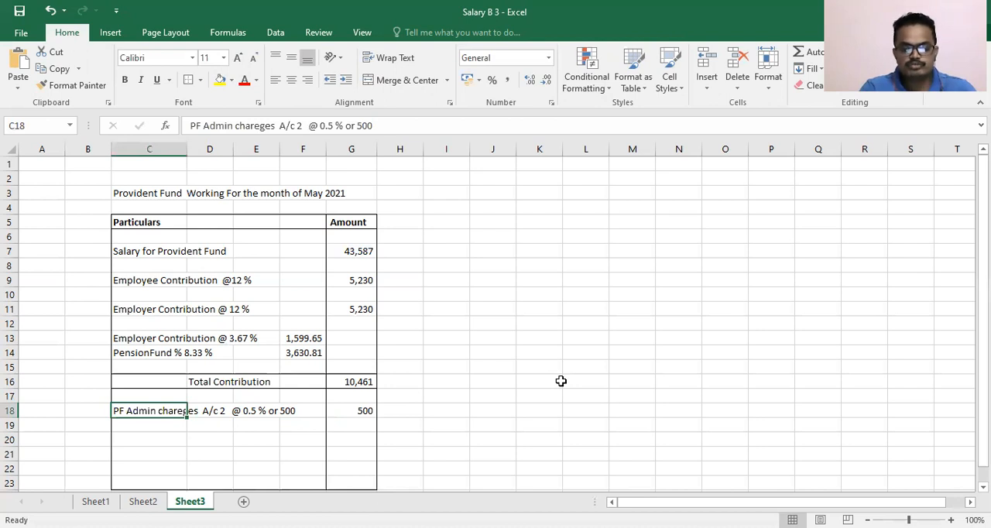
{"action": "key", "text": "Down"}
{"action": "key", "text": "Down"}
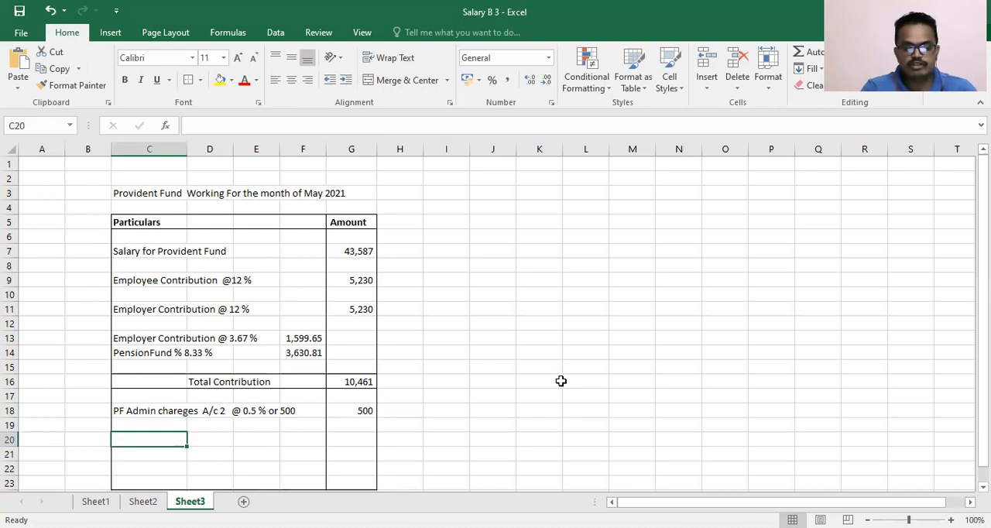
{"action": "type", "text": "PF"}
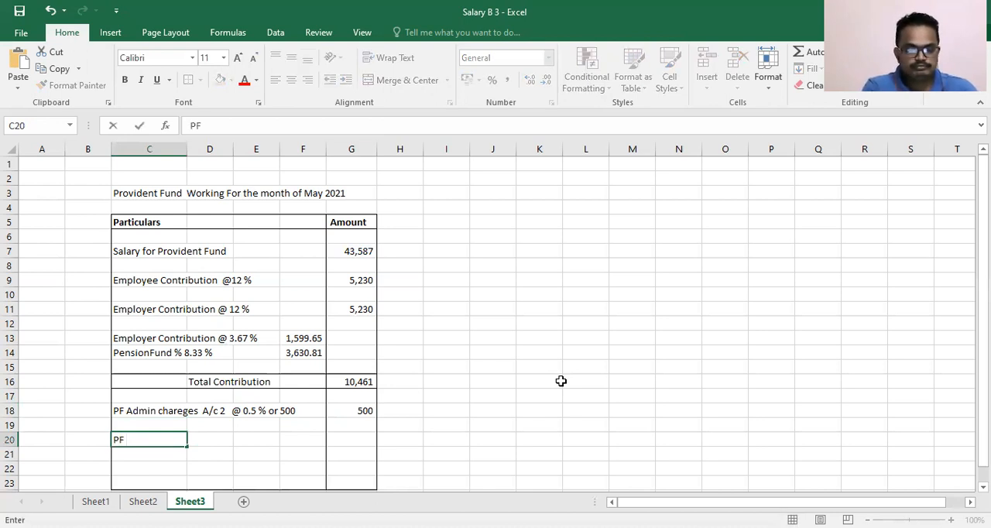
{"action": "type", "text": " Ad"}
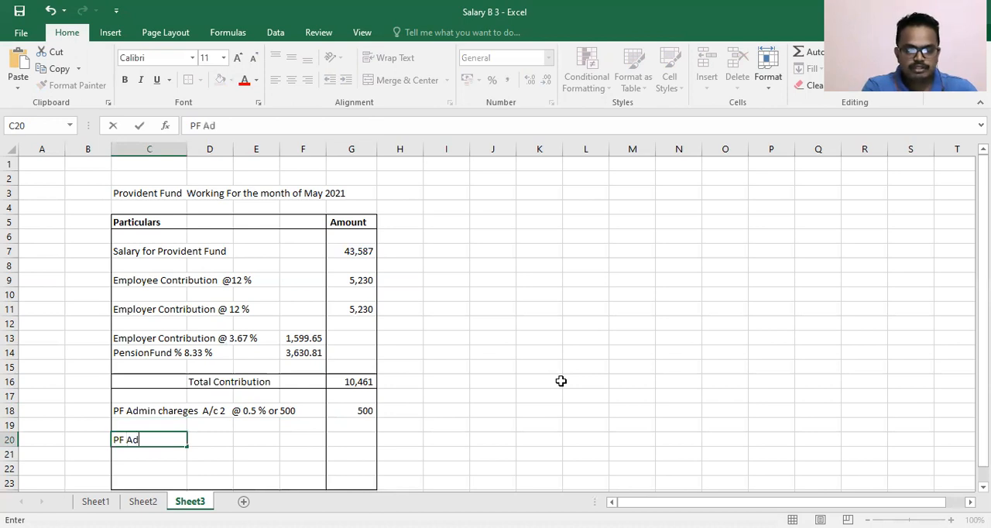
{"action": "type", "text": "min Charegs"}
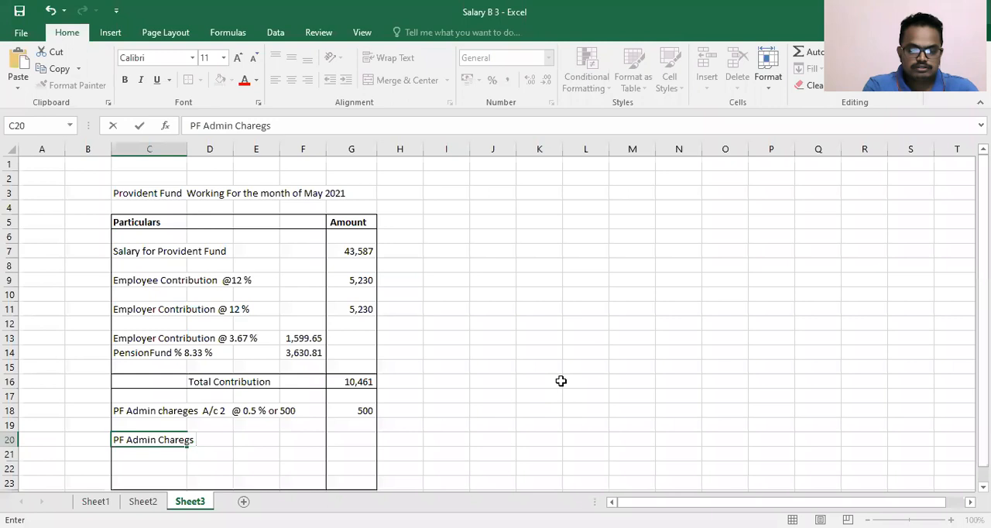
{"action": "key", "text": "BackSpace"}
{"action": "key", "text": "BackSpace"}
{"action": "key", "text": "BackSpace"}
{"action": "key", "text": "BackSpace"}
{"action": "type", "text": "rges"}
{"action": "key", "text": "Tab"}
{"action": "key", "text": "Left"}
{"action": "key", "text": "F2"}
{"action": "type", "text": "A"}
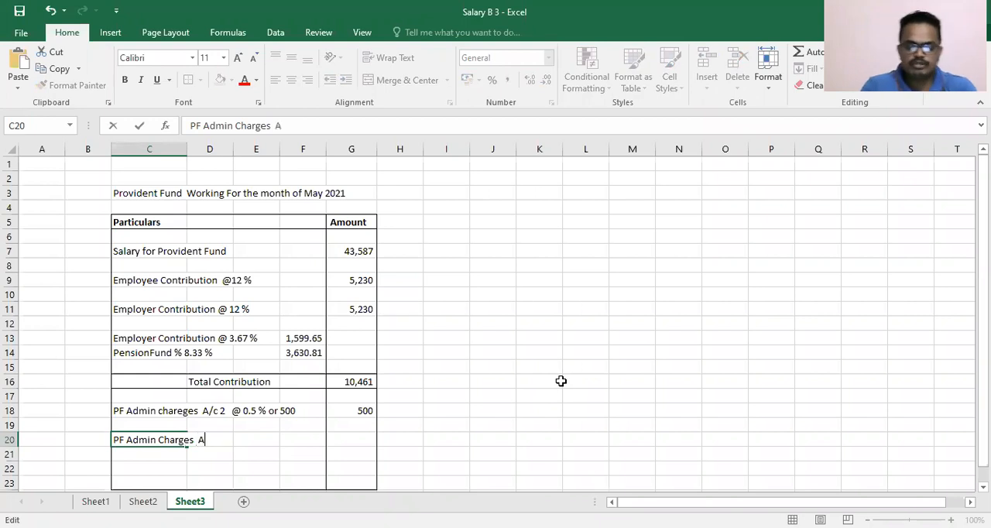
{"action": "type", "text": "/c 2"}
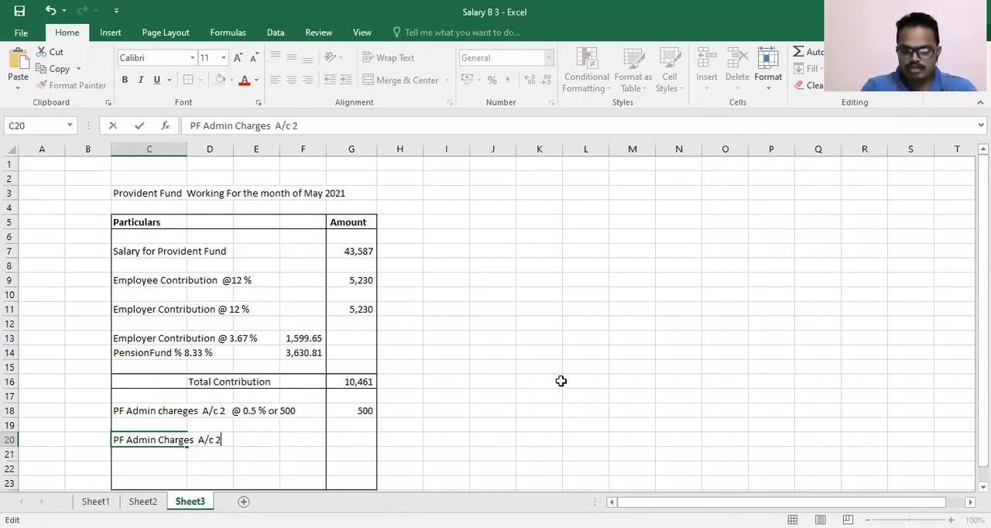
{"action": "type", "text": "1  # ."}
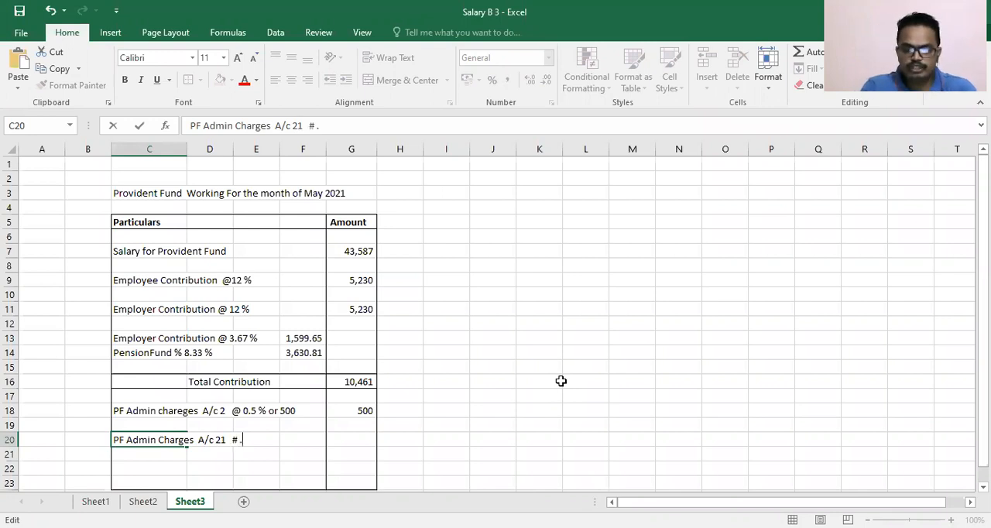
{"action": "key", "text": "BackSpace"}
{"action": "type", "text": "0.5"}
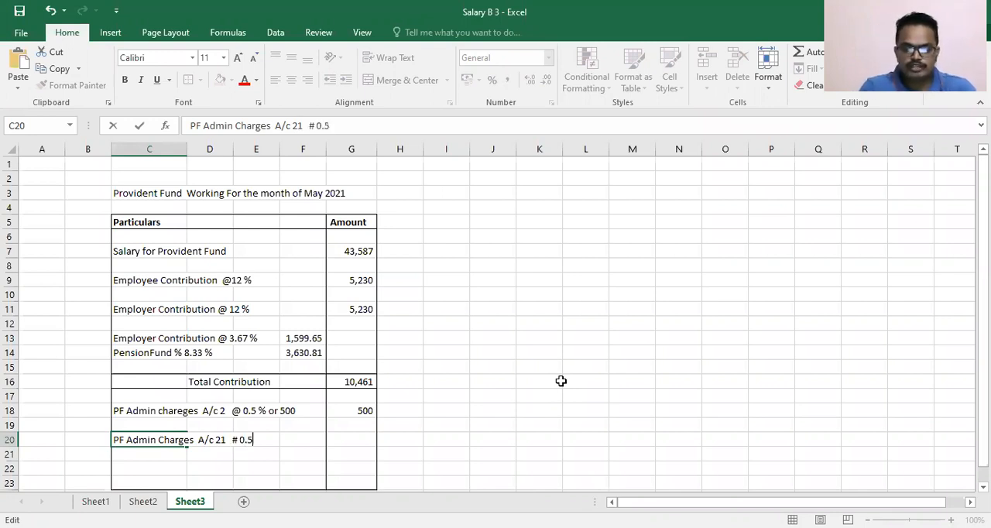
{"action": "type", "text": " %"}
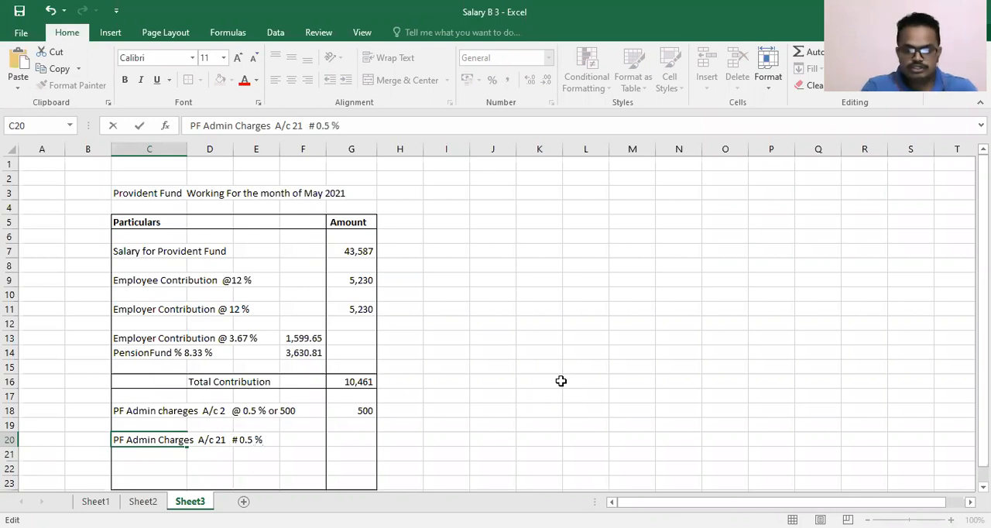
{"action": "key", "text": "Tab"}
{"action": "key", "text": "Tab"}
{"action": "key", "text": "Tab"}
{"action": "key", "text": "Tab"}
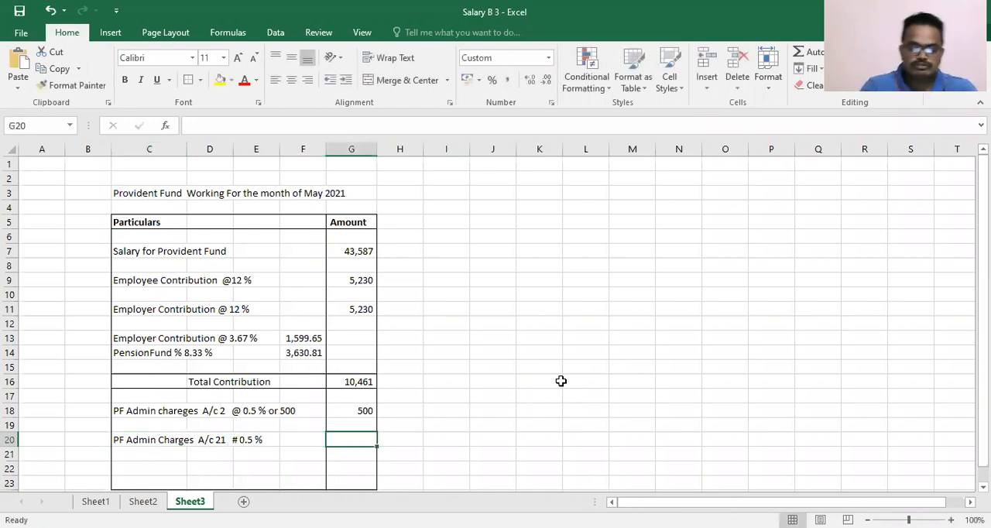
- Calculate the A/c 21 admin charges in cell G20 with the formula =G7*0.5%
{"action": "type", "text": "="}
{"action": "key", "text": "Up"}
{"action": "key", "text": "Up"}
{"action": "key", "text": "Up"}
{"action": "key", "text": "Up"}
{"action": "key", "text": "Up"}
{"action": "key", "text": "Up"}
{"action": "key", "text": "Up"}
{"action": "key", "text": "Up"}
{"action": "key", "text": "Up"}
{"action": "key", "text": "Up"}
{"action": "key", "text": "Up"}
{"action": "key", "text": "Up"}
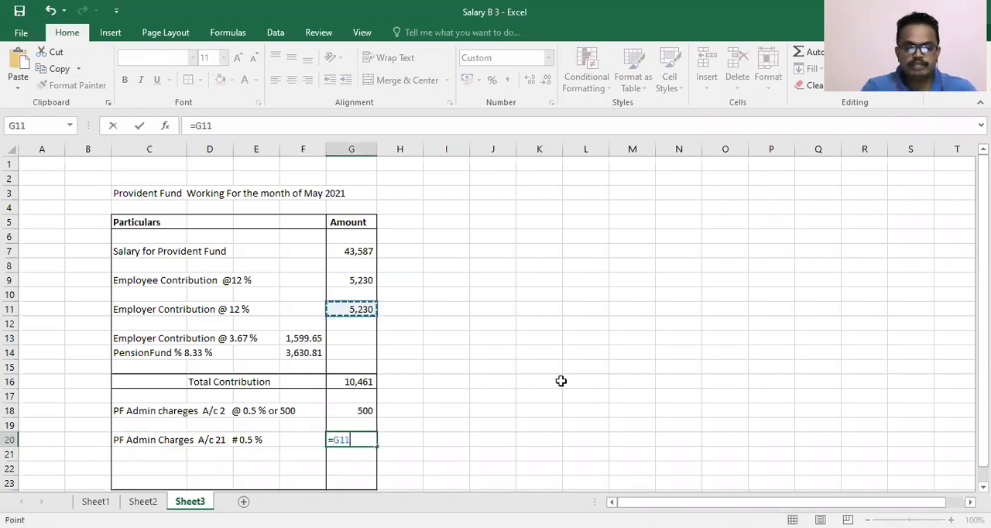
{"action": "key", "text": "Up"}
{"action": "type", "text": "*"}
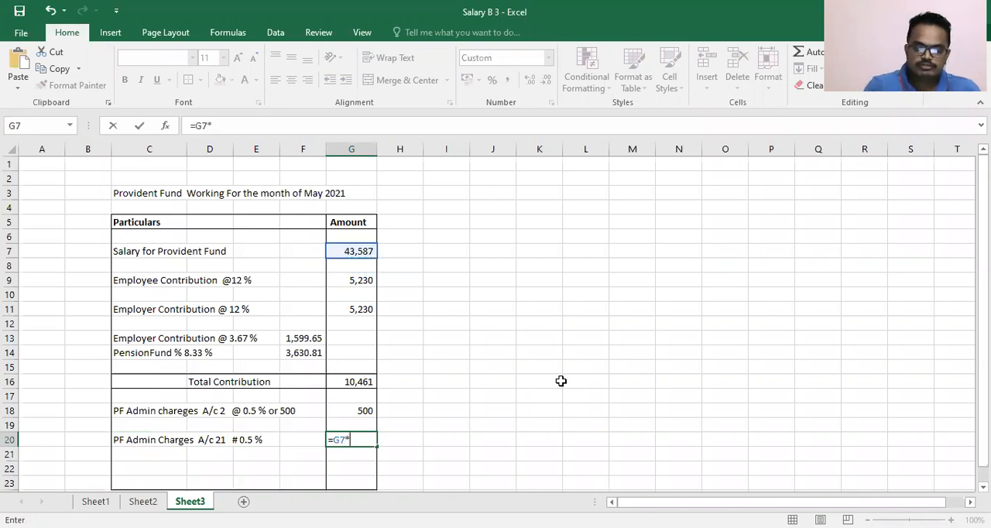
{"action": "type", "text": "0.5%"}
{"action": "key", "text": "Return"}
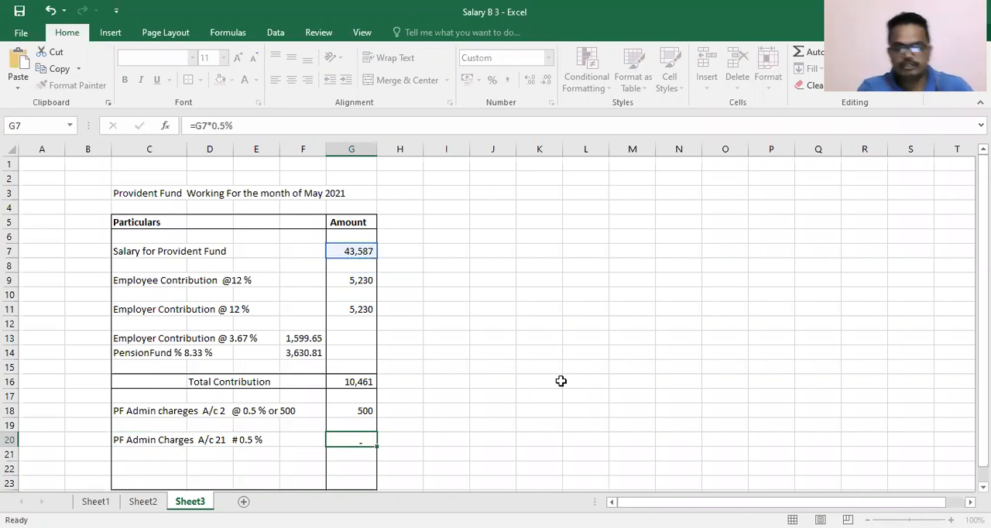
- Add a border around the total row C21:G21 below the A/c 21 admin charges
{"action": "key", "text": "Down"}
{"action": "key", "text": "Down"}
{"action": "key", "text": "Down"}
{"action": "key", "text": "Down"}
{"action": "key", "text": "Down"}
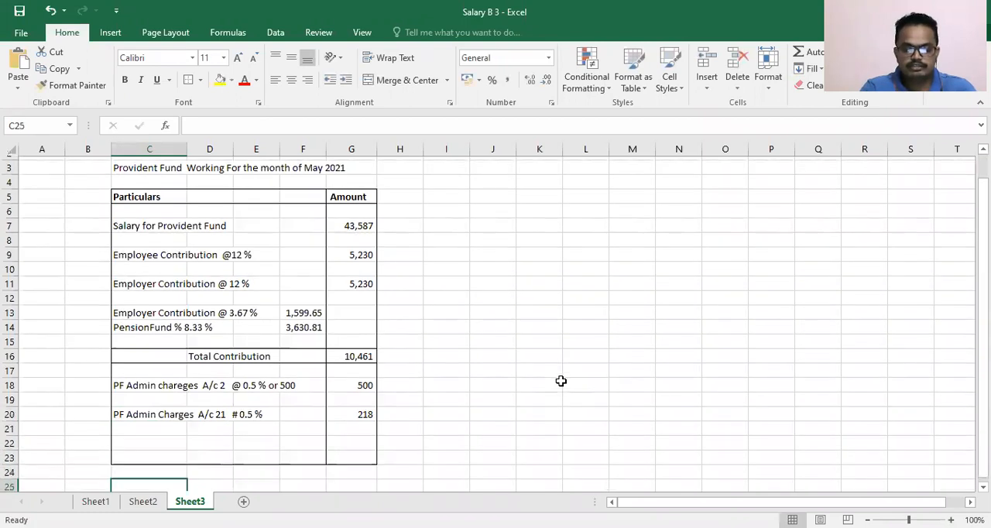
{"action": "key", "text": "Up"}
{"action": "key", "text": "Up"}
{"action": "key", "text": "Up"}
{"action": "key", "text": "Up"}
{"action": "key", "text": "Up"}
{"action": "key", "text": "shift+Right"}
{"action": "key", "text": "shift+Right"}
{"action": "key", "text": "shift+Right"}
{"action": "key", "text": "shift+Right"}
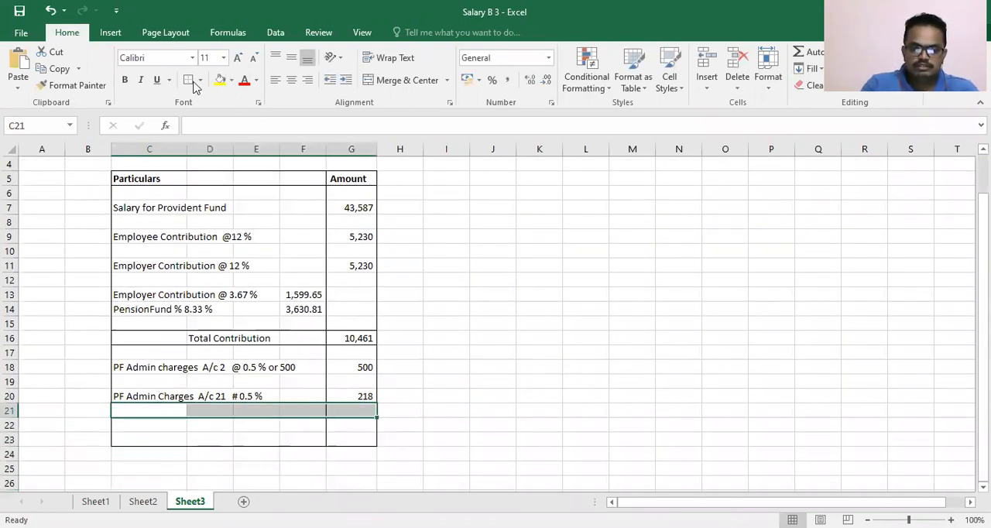
- Enter the label "Total Admin Charges" in cell D21
{"action": "left_click", "coordinate": [199, 409]}
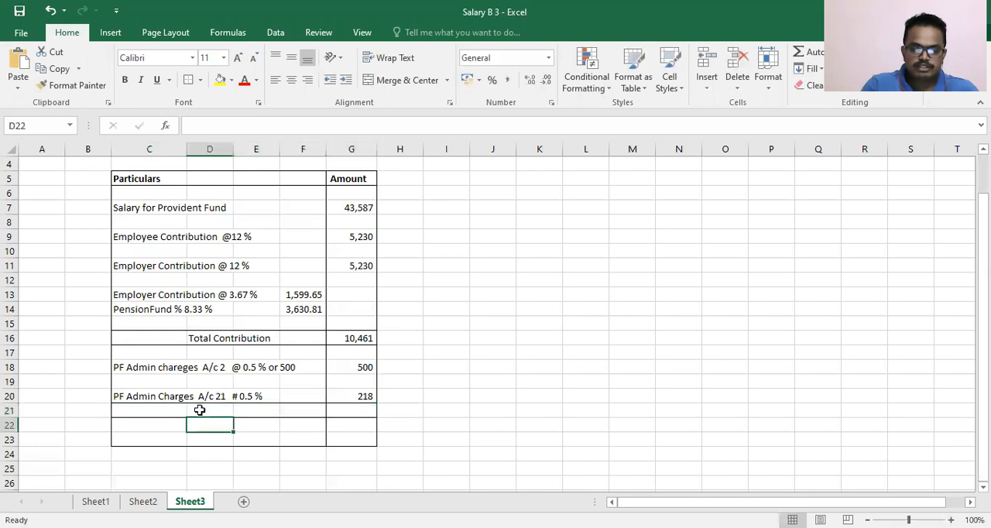
{"action": "type", "text": "Top"}
{"action": "key", "text": "BackSpace"}
{"action": "type", "text": "tal"}
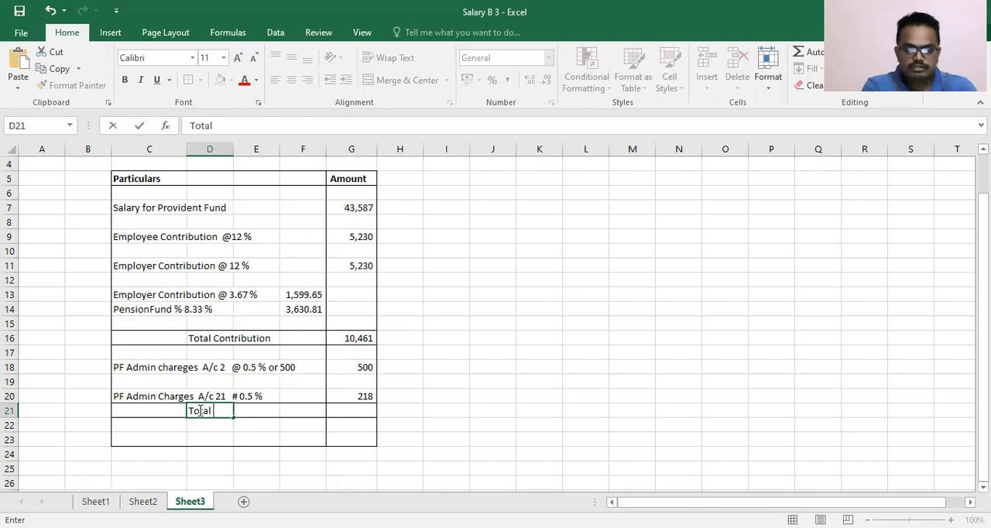
{"action": "type", "text": " Admi"}
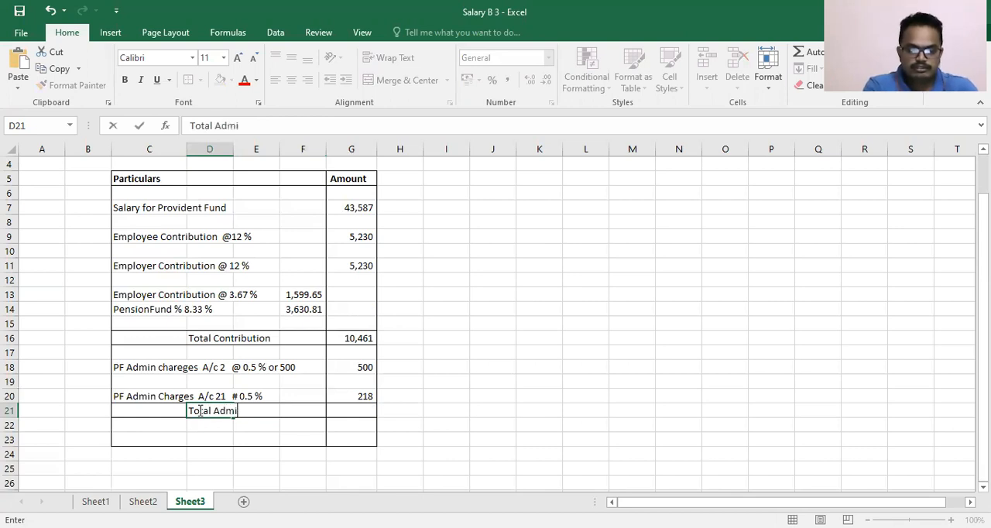
{"action": "type", "text": "n Ch"}
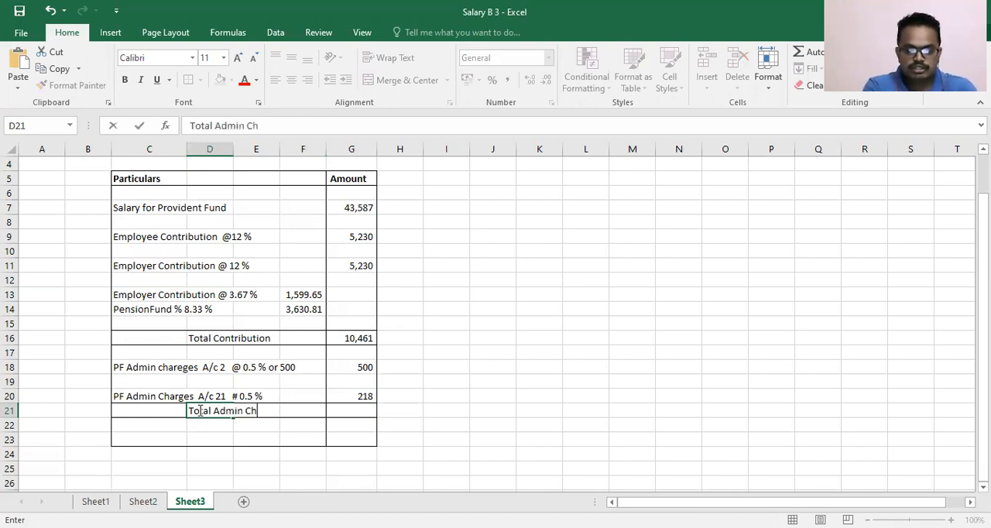
{"action": "type", "text": "arges"}
- Calculate the total admin charges in cell G21 with the formula =G18+G20
{"action": "key", "text": "Tab"}
{"action": "key", "text": "Tab"}
{"action": "key", "text": "Tab"}
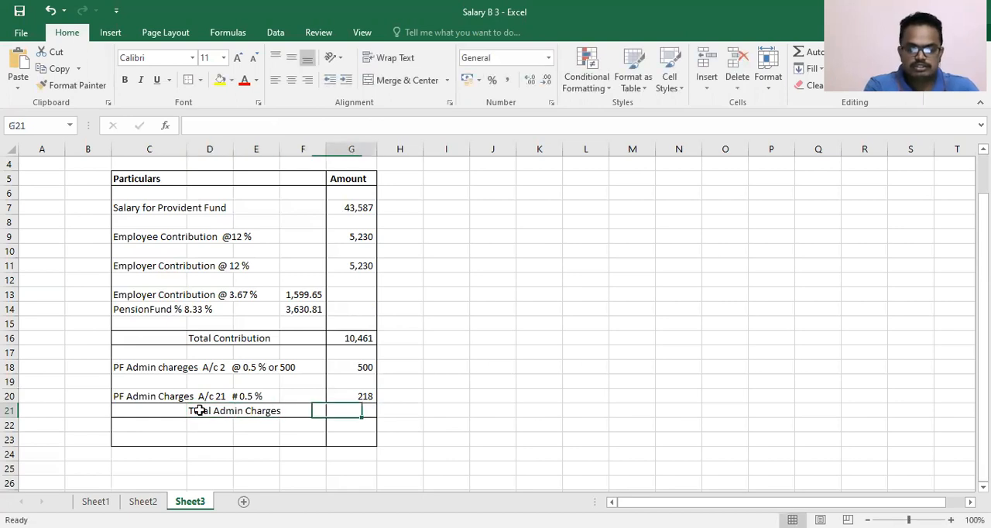
{"action": "type", "text": "="}
{"action": "key", "text": "Up"}
{"action": "key", "text": "Up"}
{"action": "key", "text": "Up"}
{"action": "type", "text": "+"}
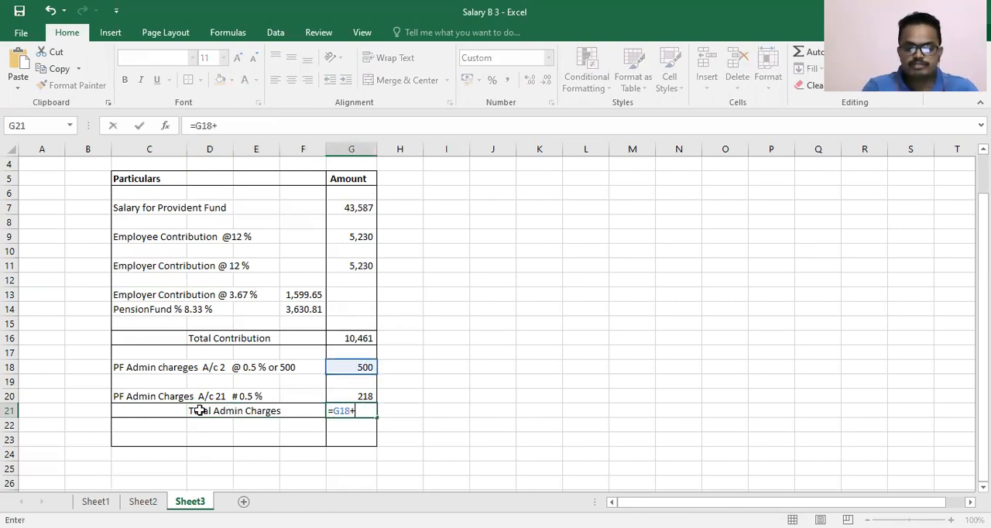
{"action": "key", "text": "Up"}
{"action": "key", "text": "Return"}
- Add a border around the last row of the table, C23:G23
{"action": "key", "text": "Down"}
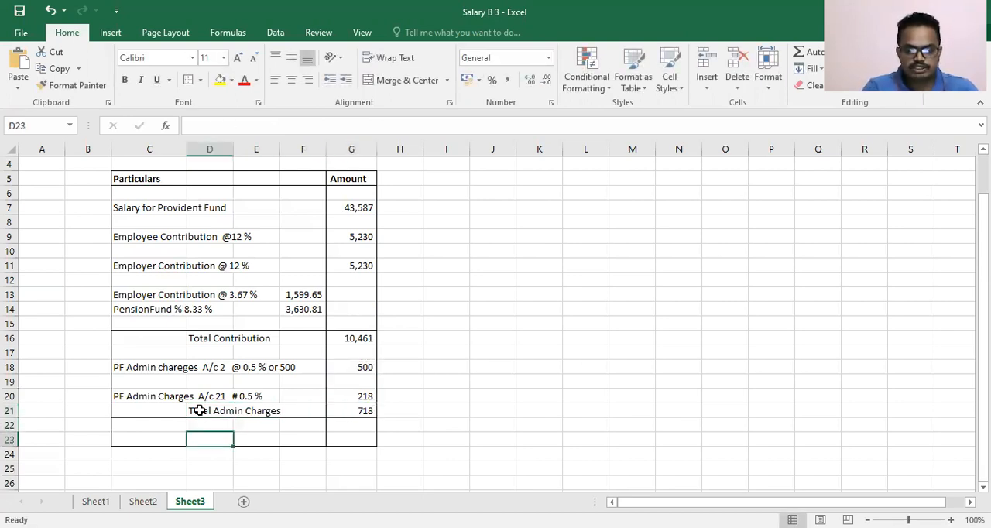
{"action": "key", "text": "Left"}
{"action": "key", "text": "shift+Right"}
{"action": "key", "text": "shift+Right"}
{"action": "key", "text": "shift+Right"}
{"action": "key", "text": "shift+Right"}
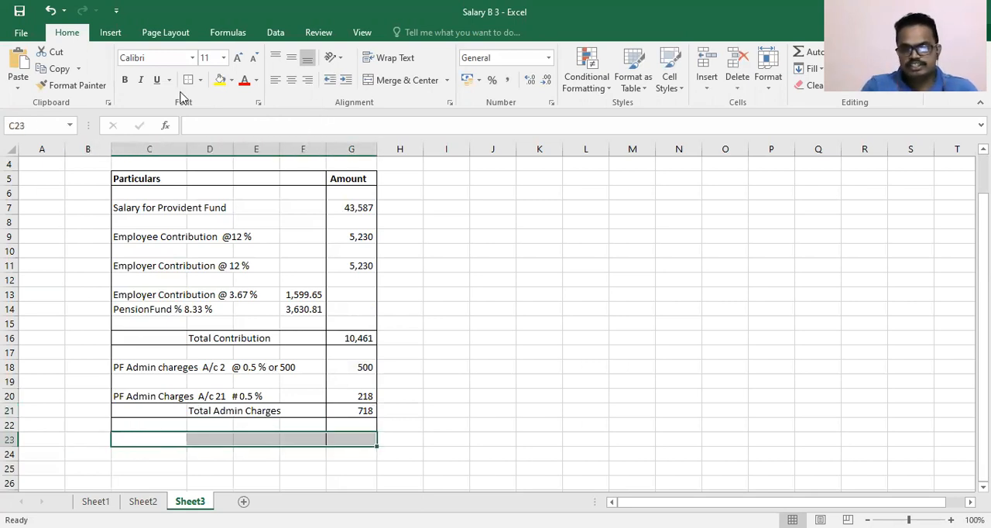
{"action": "left_click", "coordinate": [188, 81]}
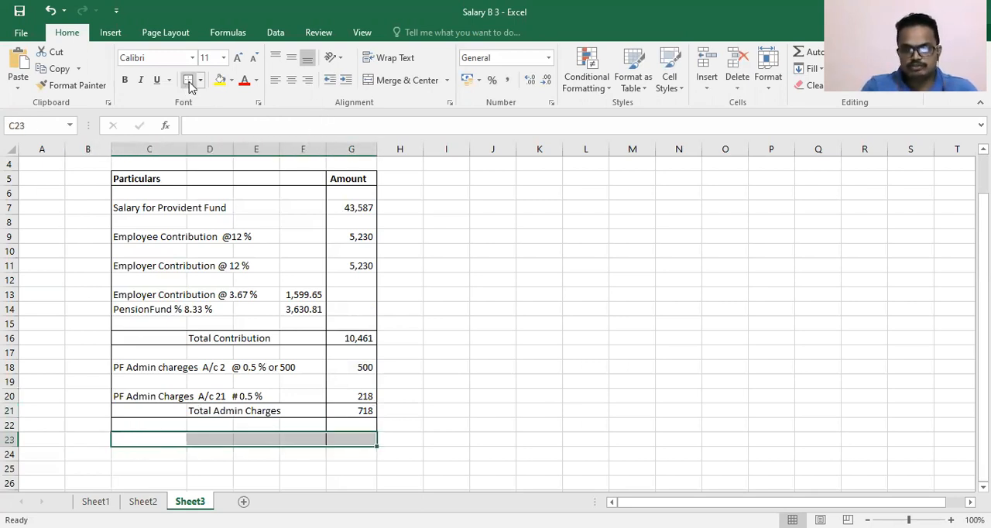
- Enter the label "Total Provident Fund Payable" in cell D23
{"action": "left_click", "coordinate": [230, 439]}
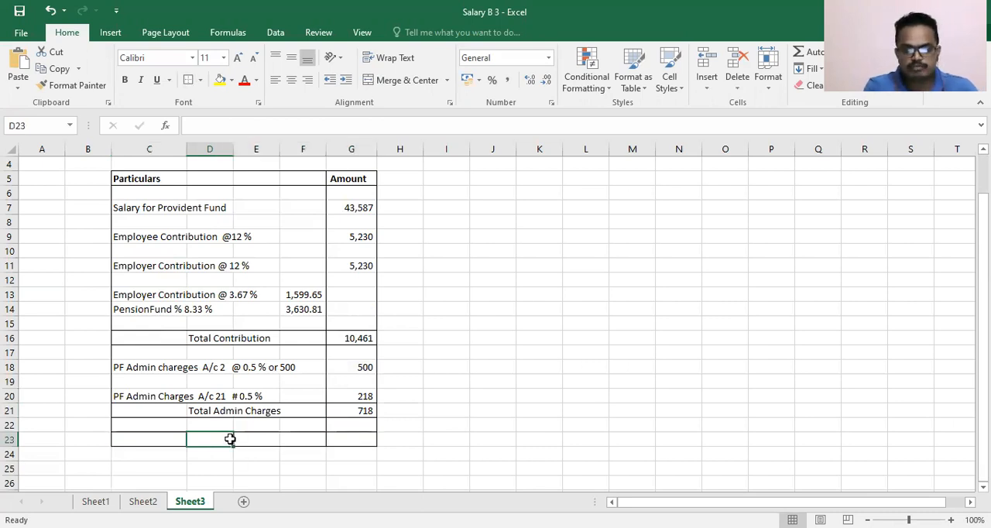
{"action": "type", "text": "Total "}
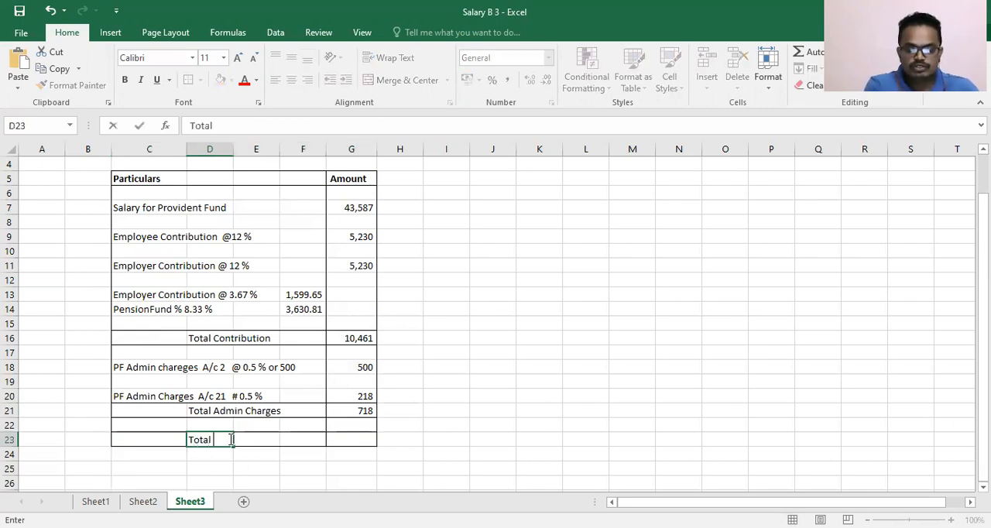
{"action": "type", "text": "Provid"}
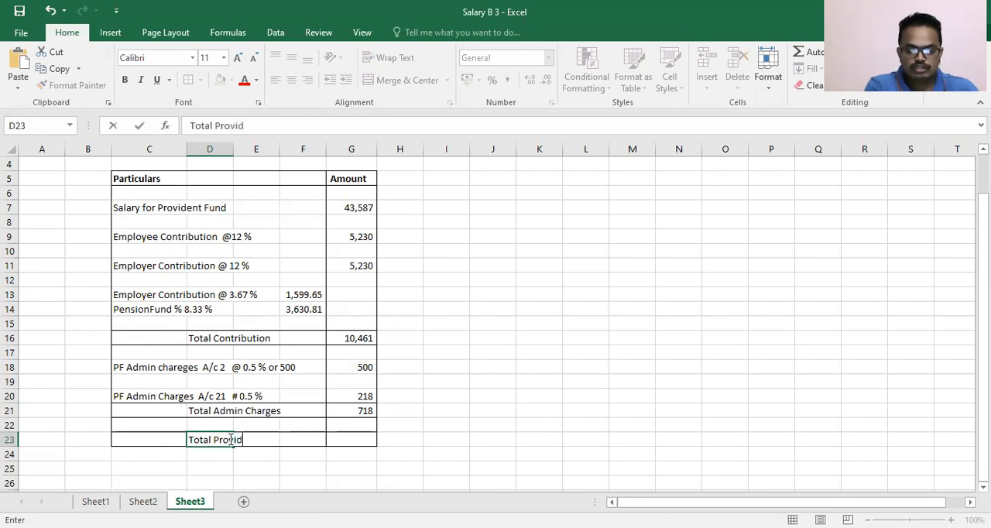
{"action": "type", "text": "ent "}
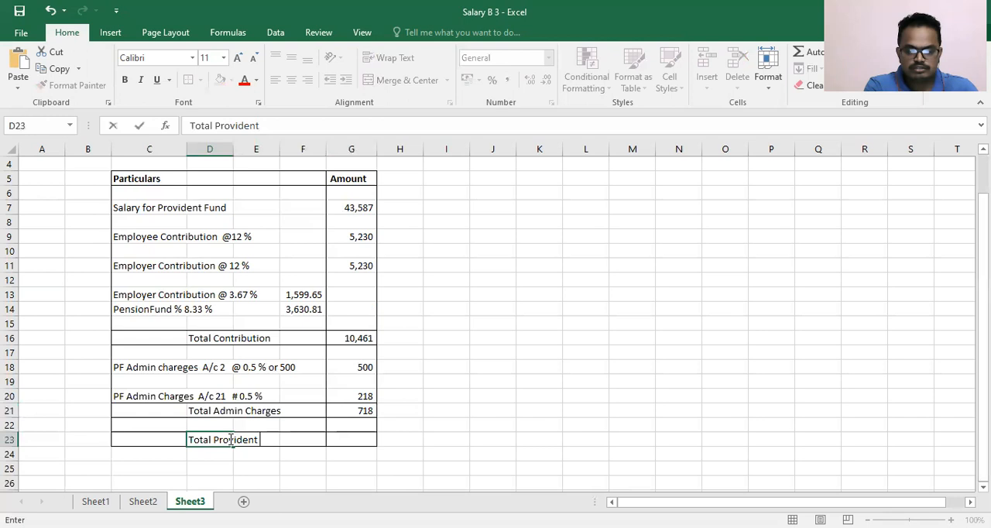
{"action": "type", "text": "Fund Payable"}
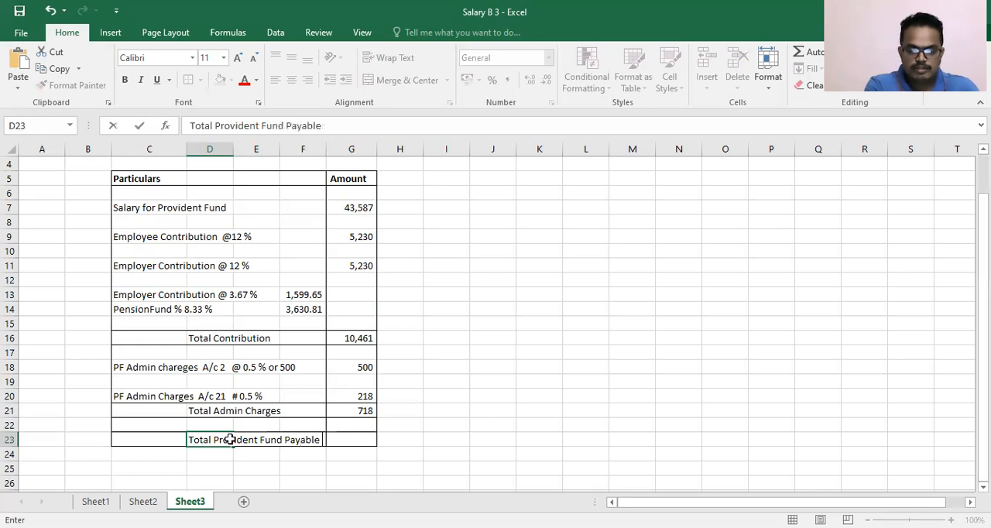
- Calculate the total Provident Fund payable in cell G23 with the formula =G16+G21
{"action": "key", "text": "Tab"}
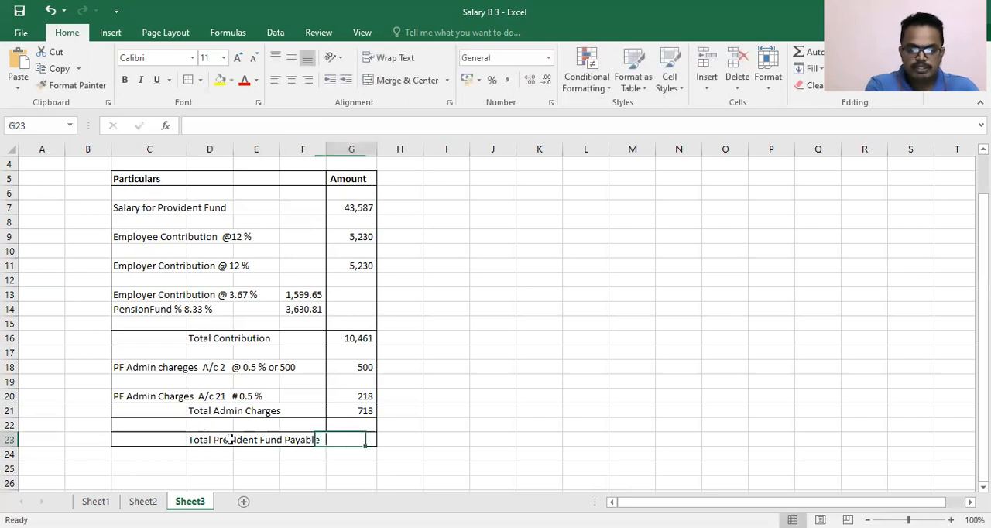
{"action": "type", "text": "="}
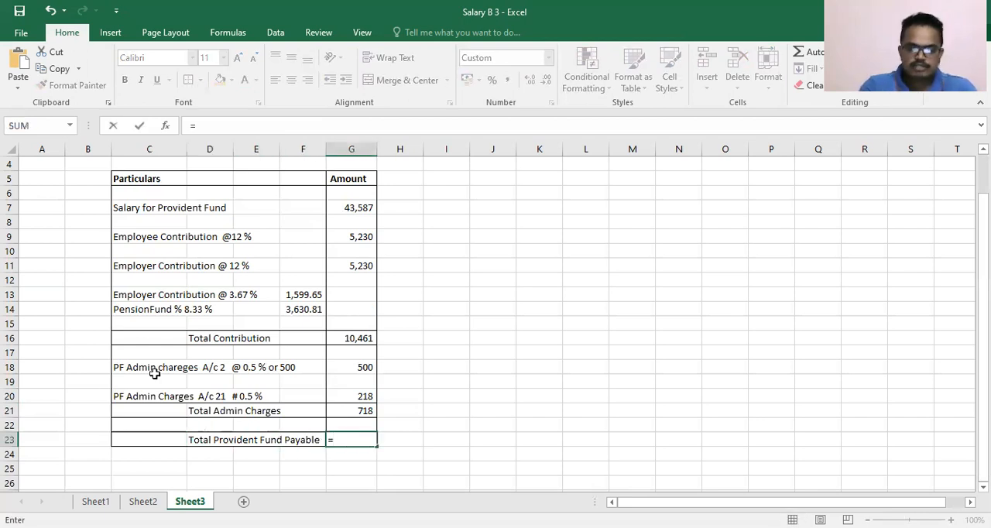
{"action": "left_click", "coordinate": [364, 337]}
{"action": "type", "text": "+"}
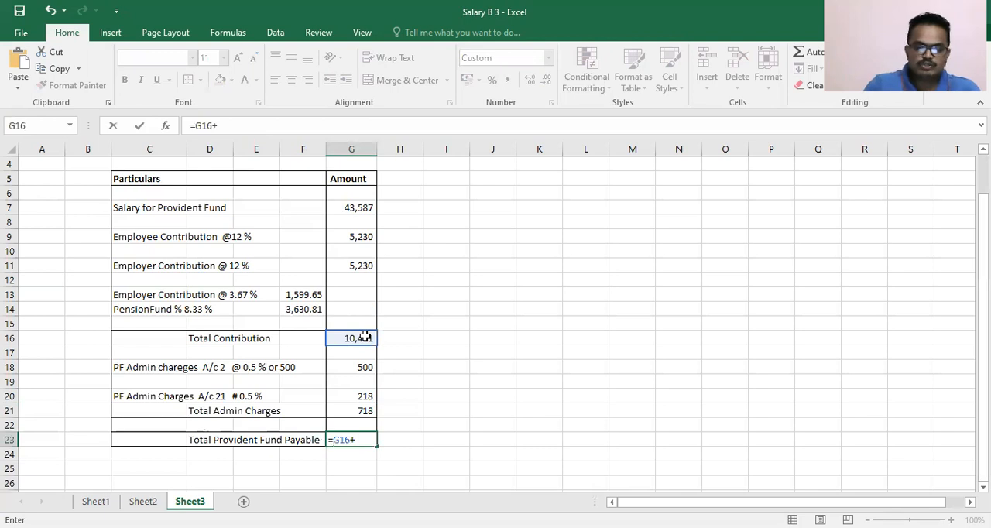
{"action": "left_click", "coordinate": [362, 411]}
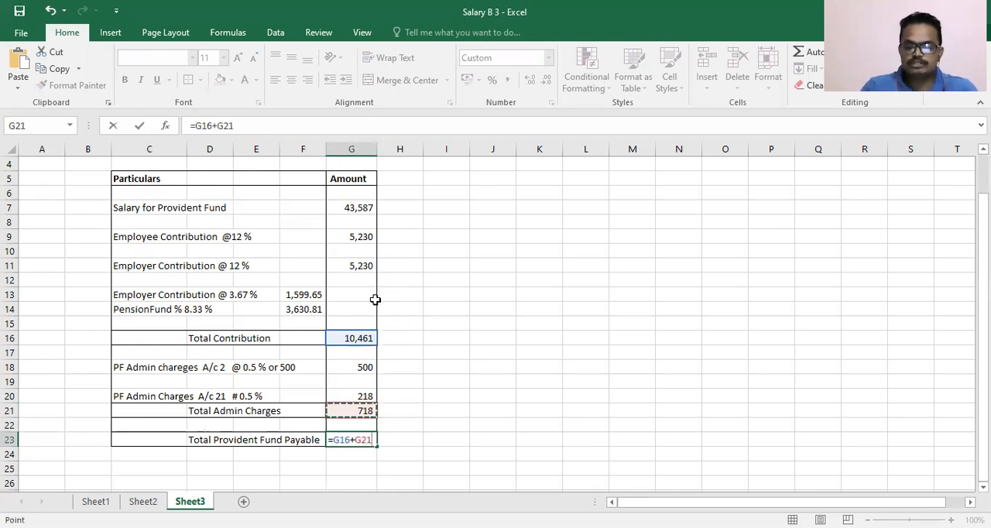
{"action": "key", "text": "Return"}
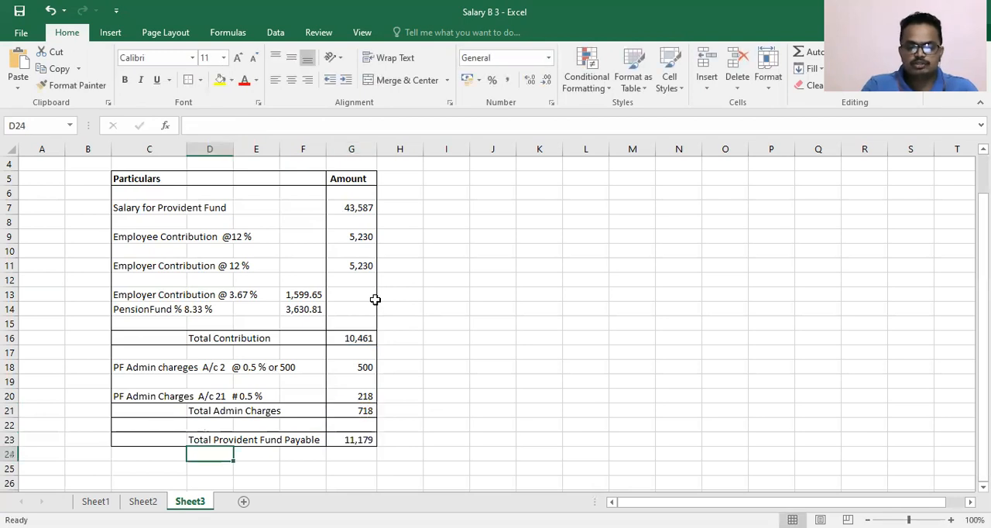
- Make the Total Provident Fund Payable row C23:G23 and the Total Admin Charges row C21:G21 bold
{"action": "left_click_drag", "start_coordinate": [137, 440], "coordinate": [363, 440]}
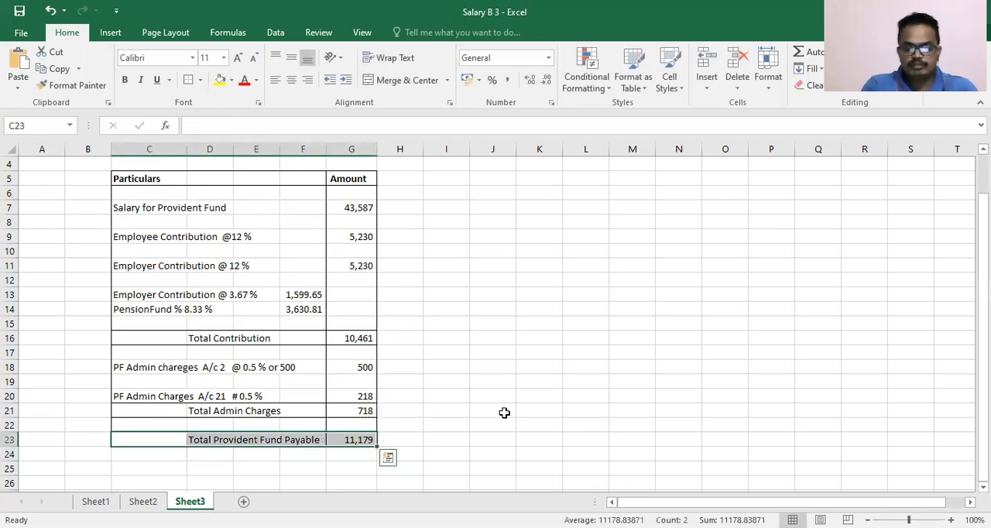
{"action": "key", "text": "ctrl+b"}
{"action": "left_click", "coordinate": [486, 423]}
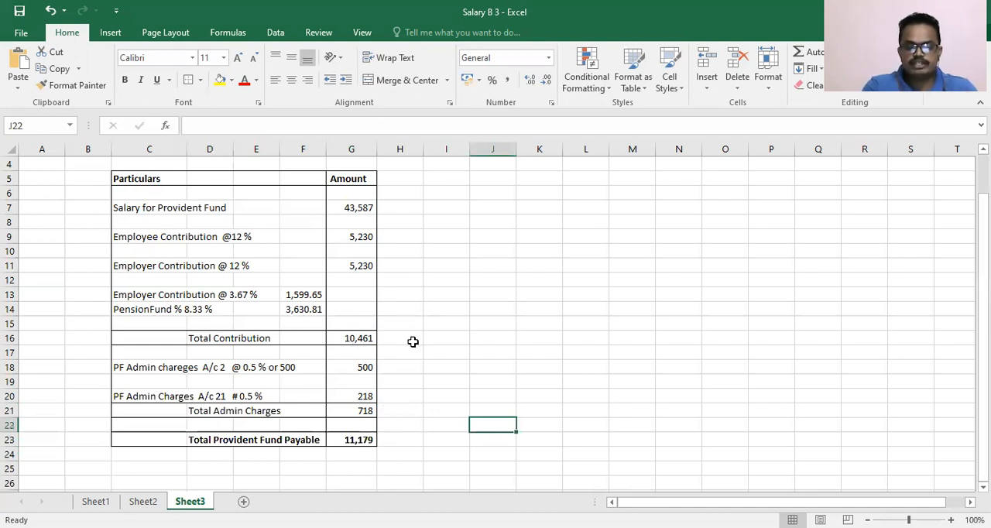
{"action": "left_click", "coordinate": [144, 410]}
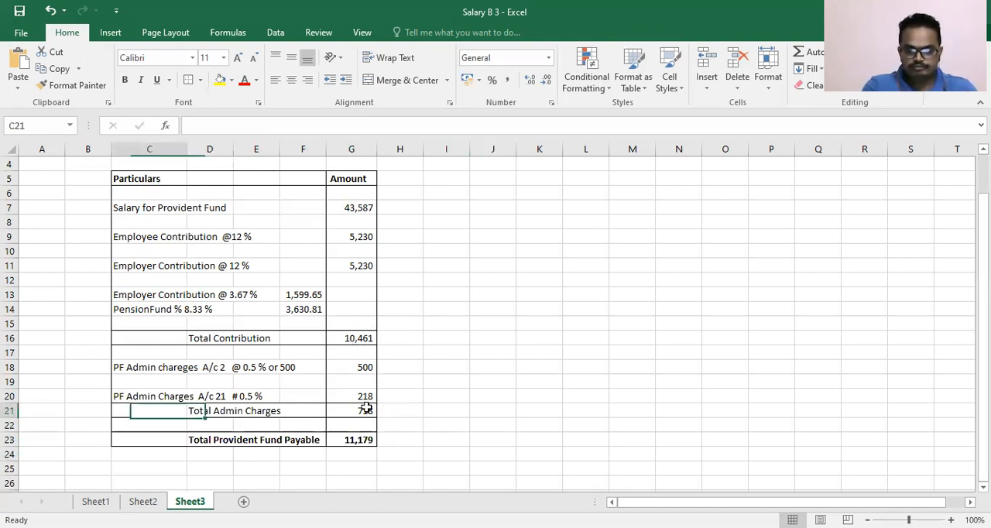
{"action": "left_click", "coordinate": [365, 408], "text": "shift"}
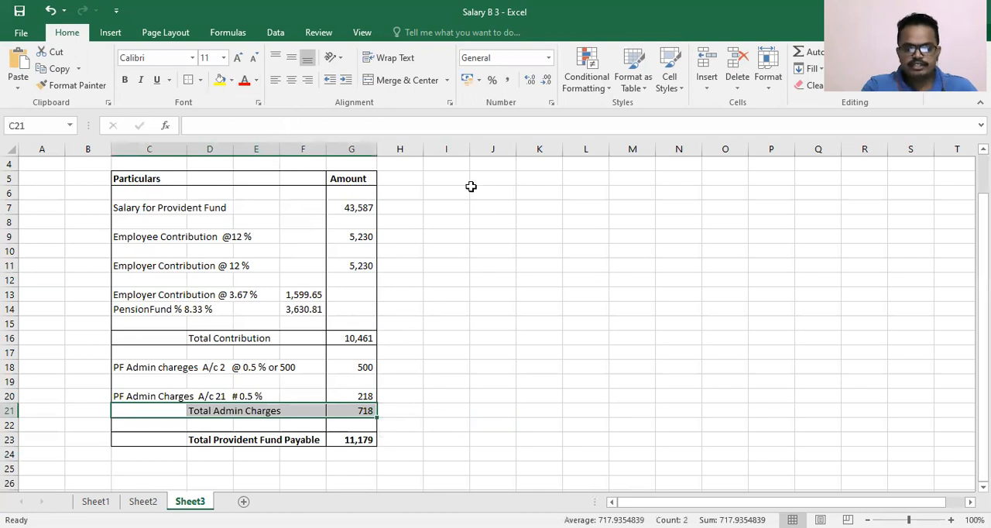
{"action": "key", "text": "ctrl+b"}
{"action": "left_click", "coordinate": [509, 294]}
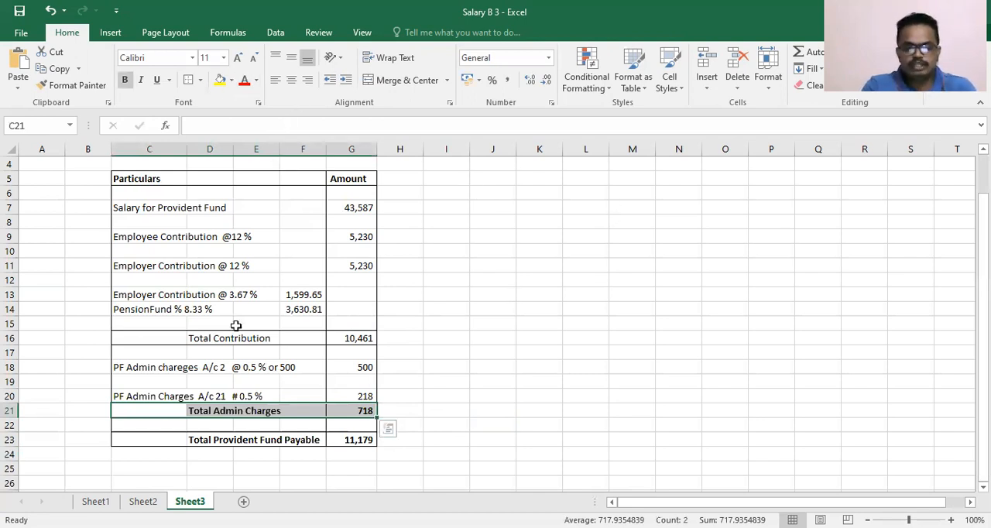
- Make the Total Contribution row C16:G16 bold
{"action": "left_click", "coordinate": [144, 337]}
{"action": "left_click", "coordinate": [333, 339], "text": "shift"}
{"action": "key", "text": "ctrl+b"}
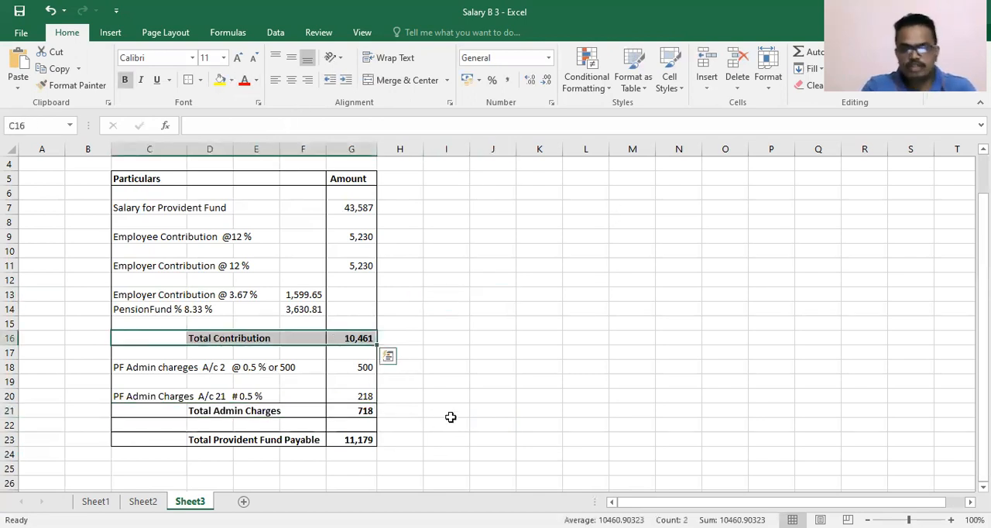
{"action": "left_click", "coordinate": [450, 419]}
{"action": "left_click", "coordinate": [456, 355]}
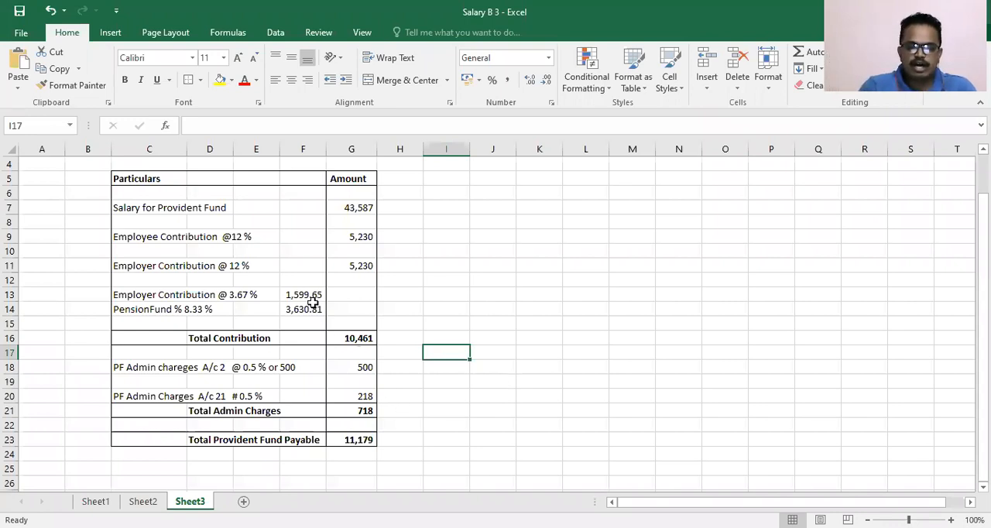
- Format the 3.67 % employer contribution and pension fund amounts in F13:F14 without decimal places
{"action": "left_click_drag", "start_coordinate": [308, 297], "coordinate": [310, 309]}
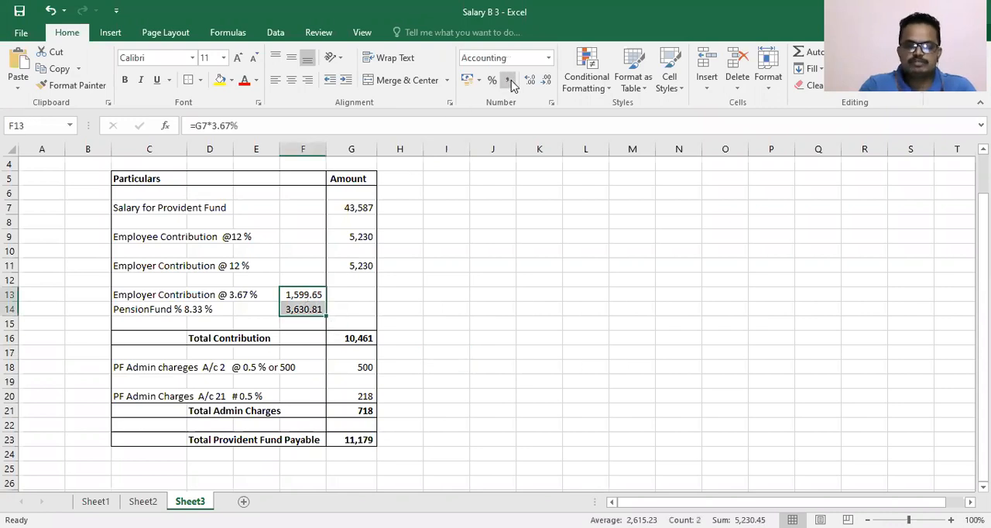
{"action": "left_click", "coordinate": [546, 80]}
{"action": "left_click", "coordinate": [546, 81]}
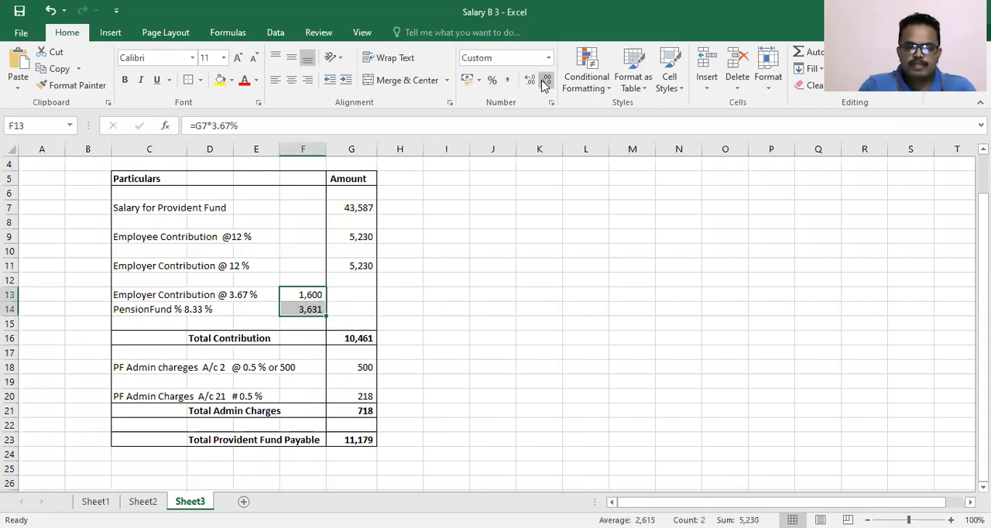
{"action": "left_click", "coordinate": [479, 310]}
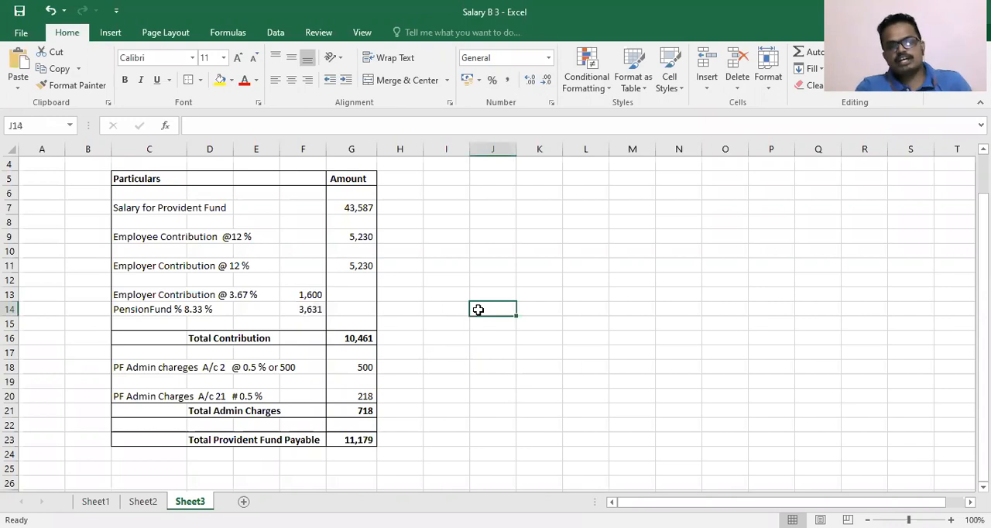
{"action": "left_click", "coordinate": [410, 367]}
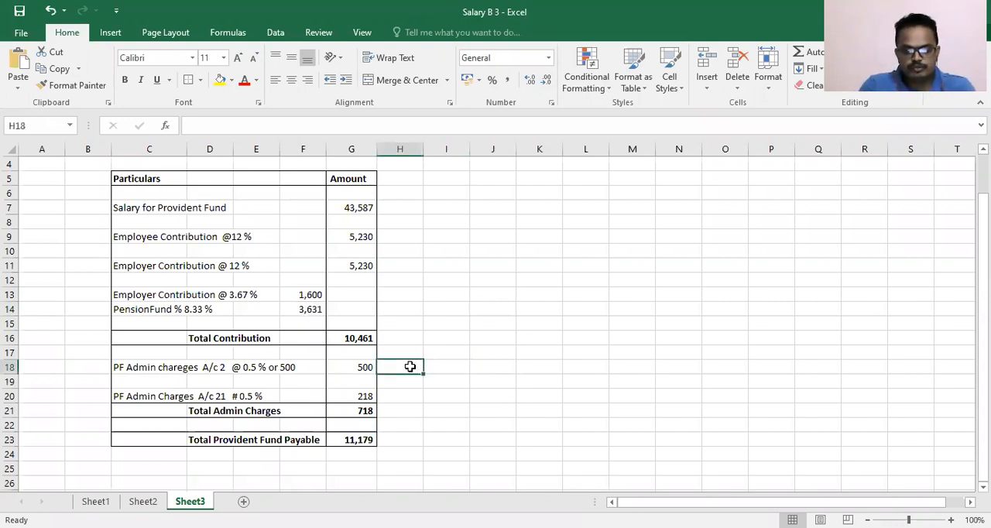